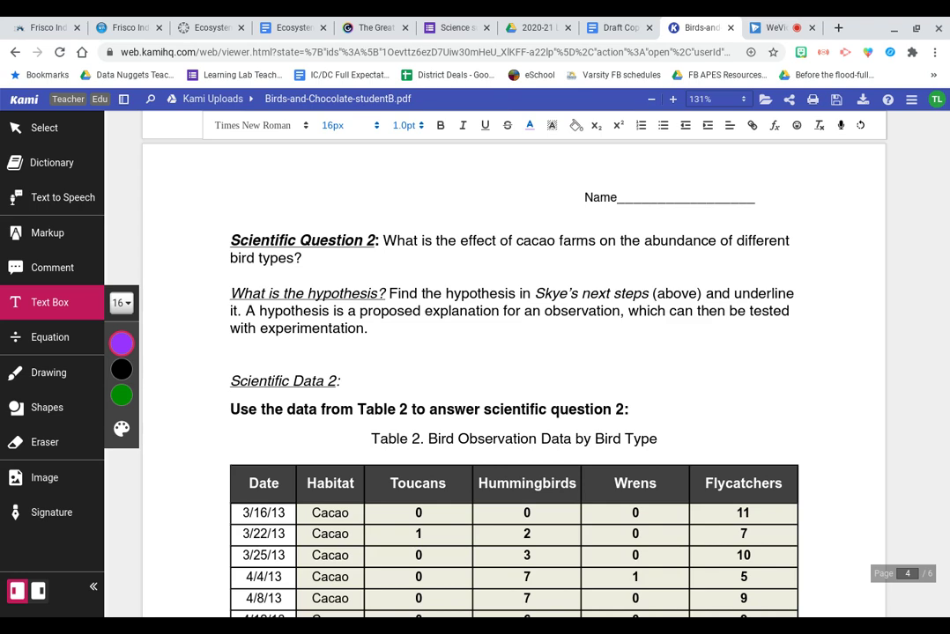
Underline Skye's hypothesis sentence, "She thought the bird types would differ...", with two pink straight lines in the Skye's next steps paragraph on page 3
scroll(621, 381, "up", 5)
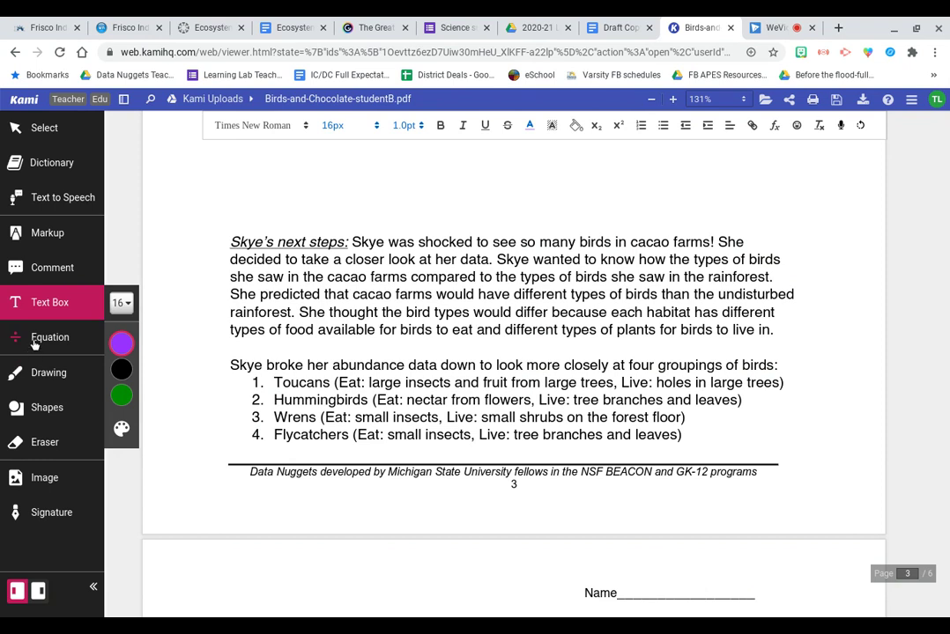
left_click(23, 412)
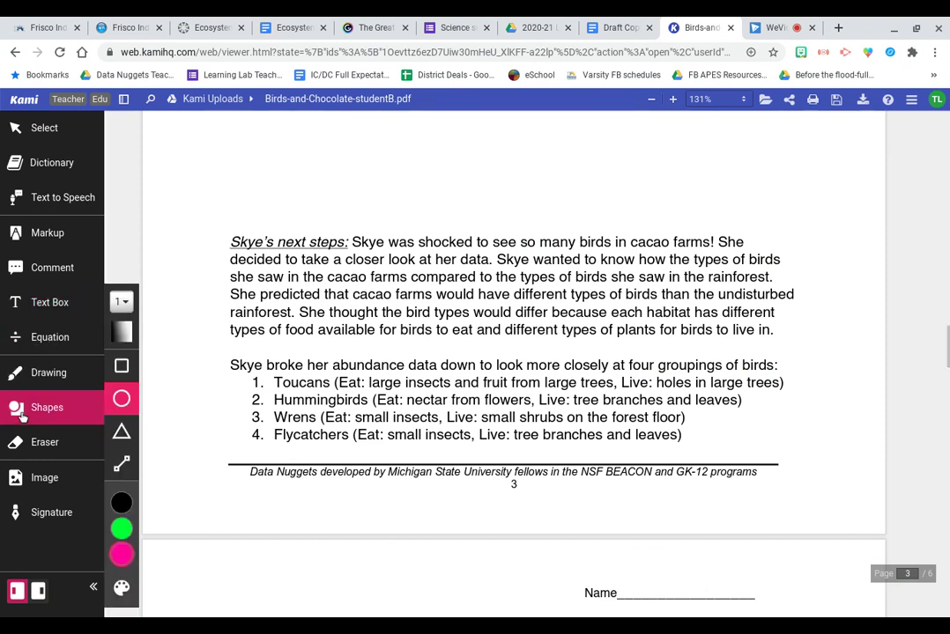
left_click(121, 463)
left_click_drag(302, 319, 773, 319)
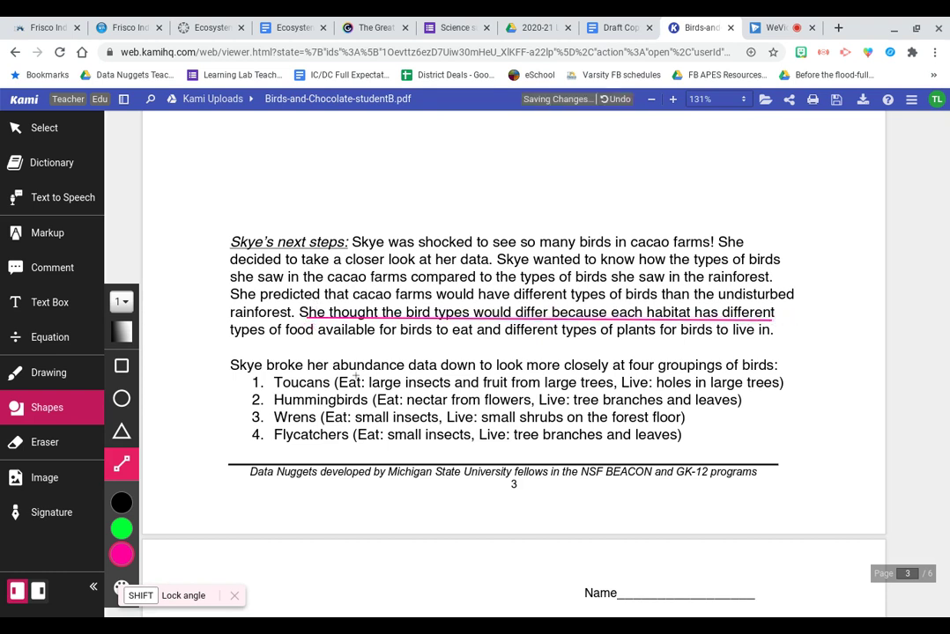
left_click_drag(232, 337, 772, 336)
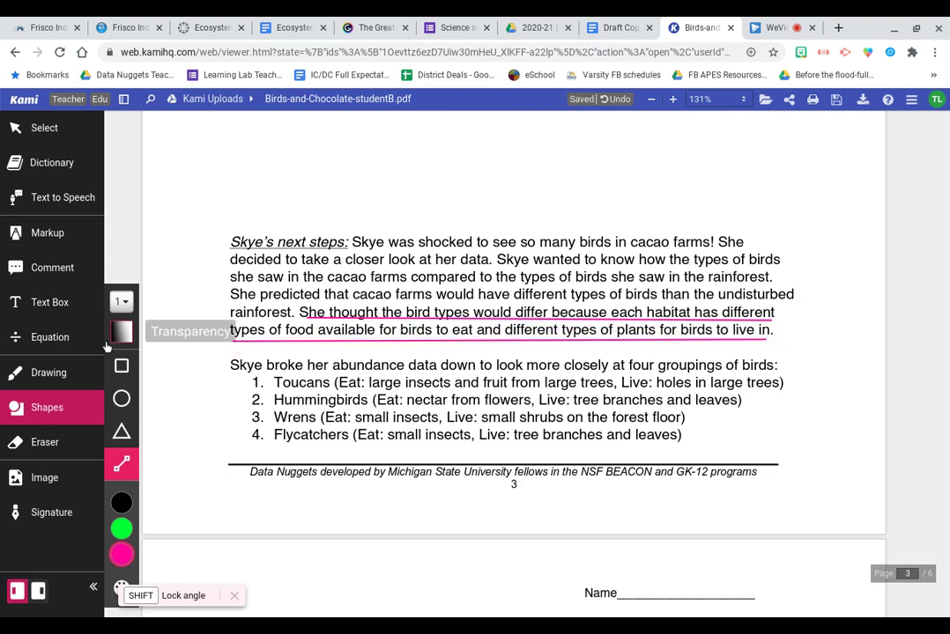
Activate the Text Box tool and review Scientific Question 2, Table 2's bird observations by habitat and the Total Count table on page 4
left_click(50, 302)
scroll(511, 328, "down", 5)
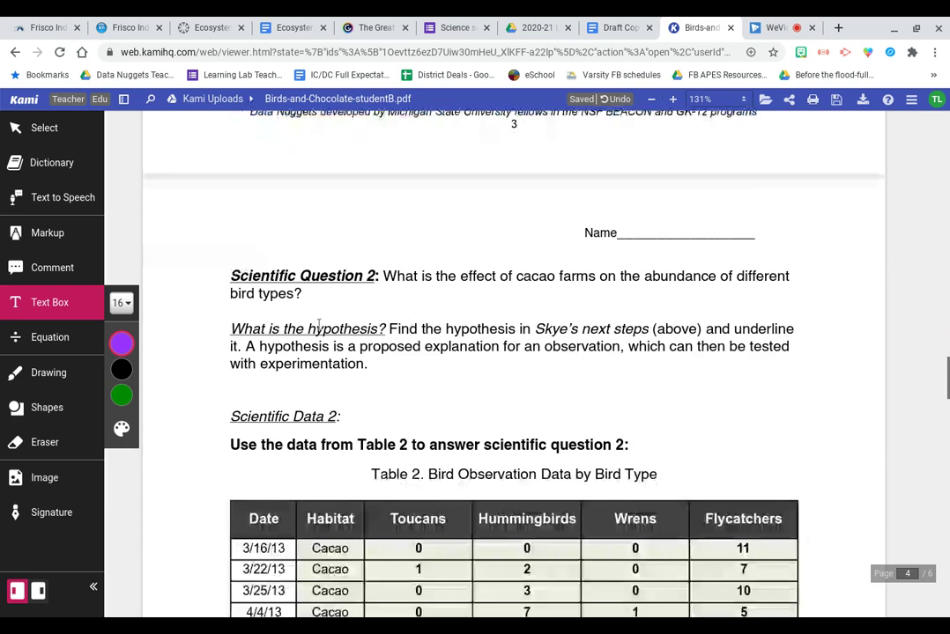
scroll(396, 354, "down", 1)
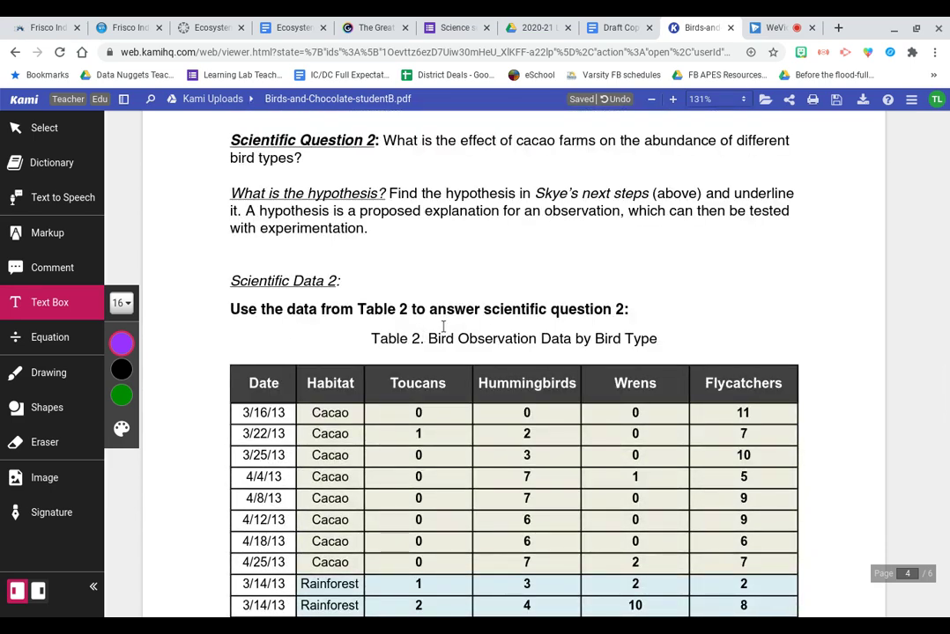
scroll(494, 313, "down", 1)
scroll(495, 315, "up", 2)
scroll(494, 316, "up", 1)
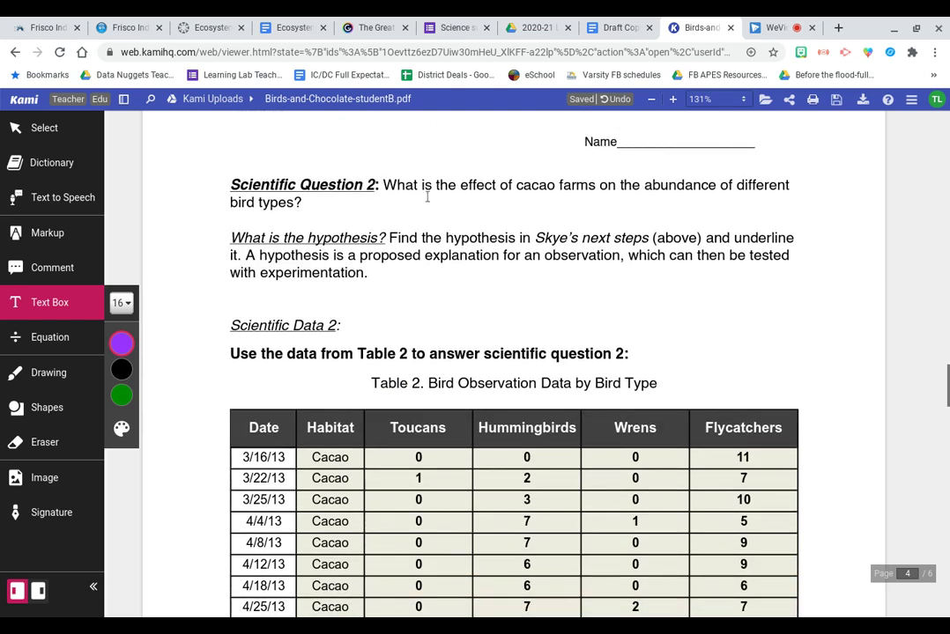
scroll(557, 400, "down", 3)
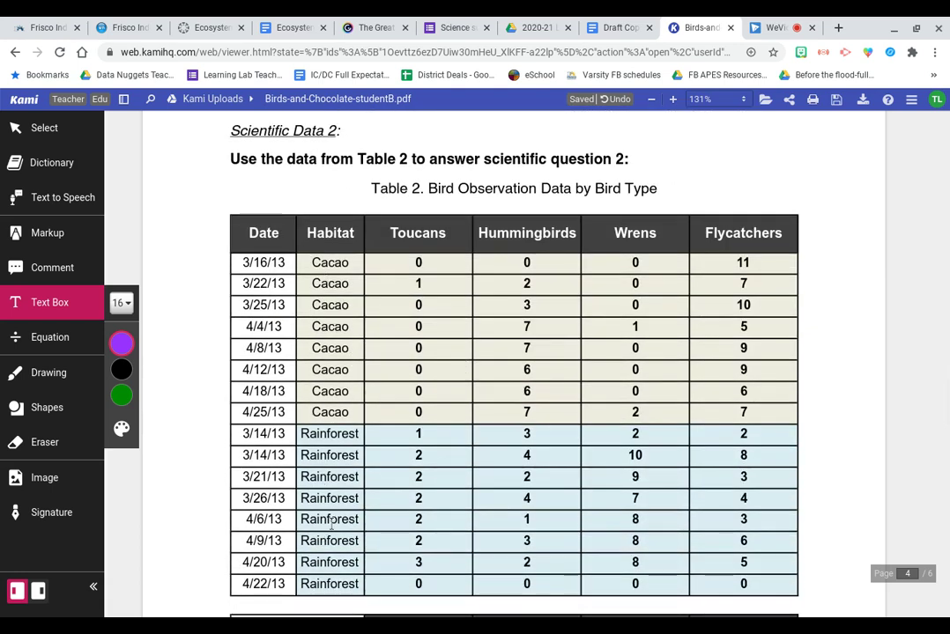
scroll(433, 333, "down", 1)
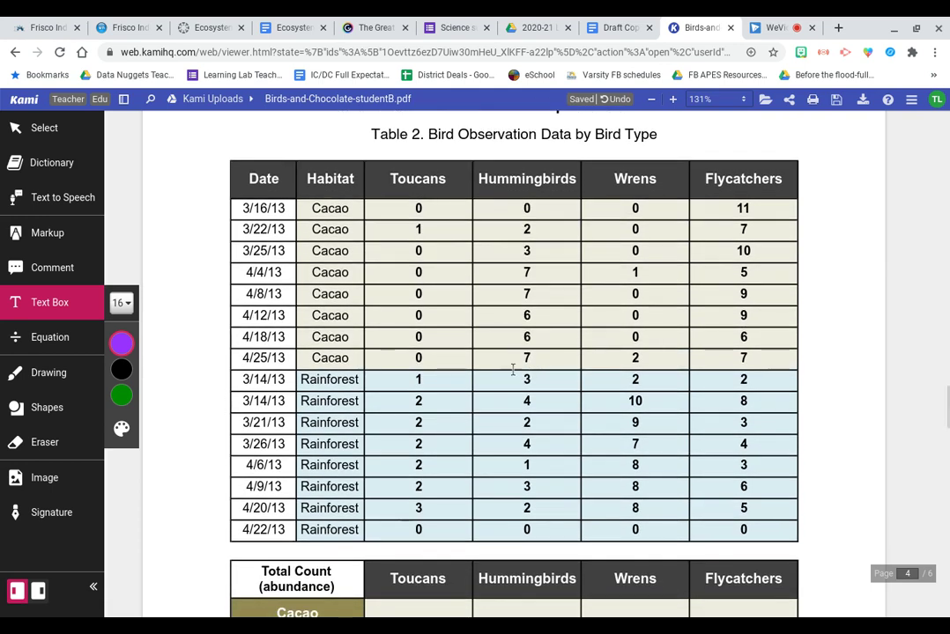
scroll(498, 340, "down", 1)
scroll(494, 326, "down", 1)
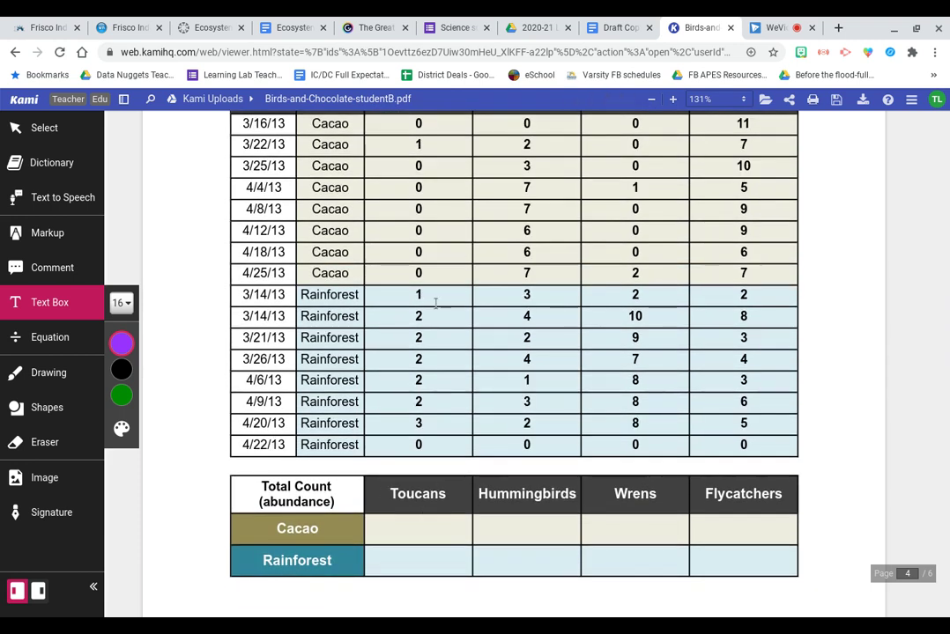
Fill in the Toucans column of the Total Count table with 1 for Cacao and 14 for Rainforest
scroll(435, 250, "up", 1)
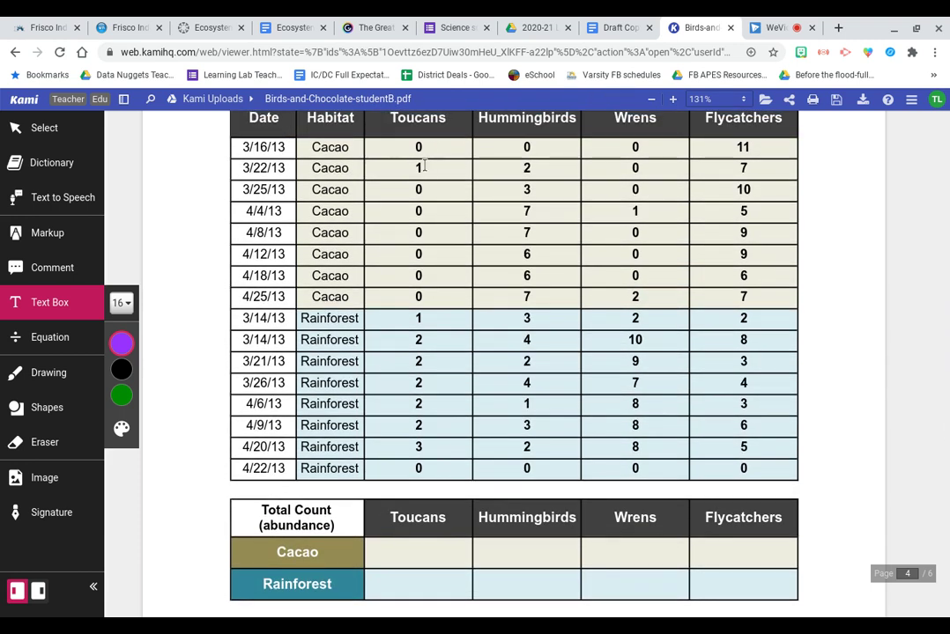
left_click(425, 553)
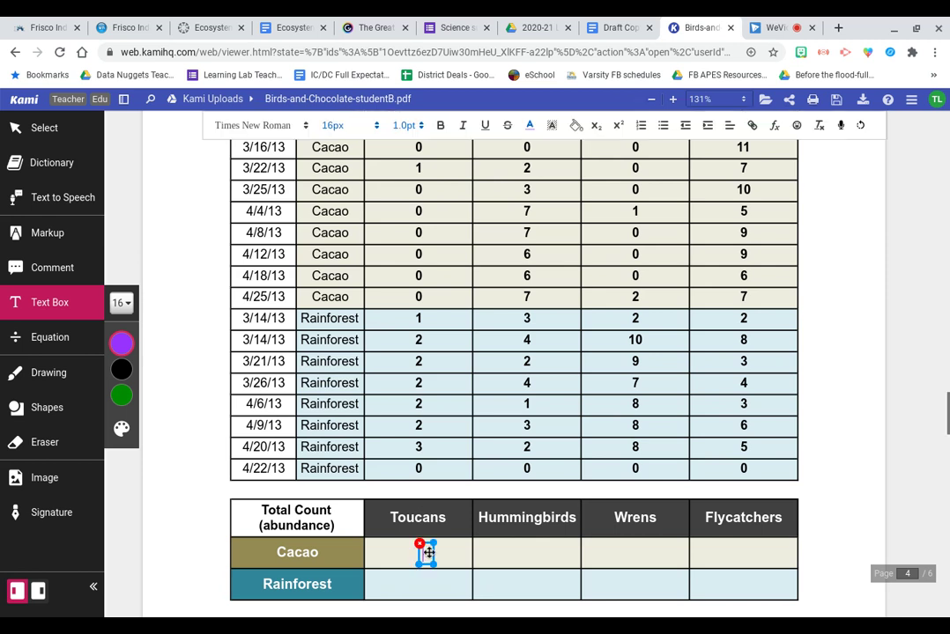
type("1")
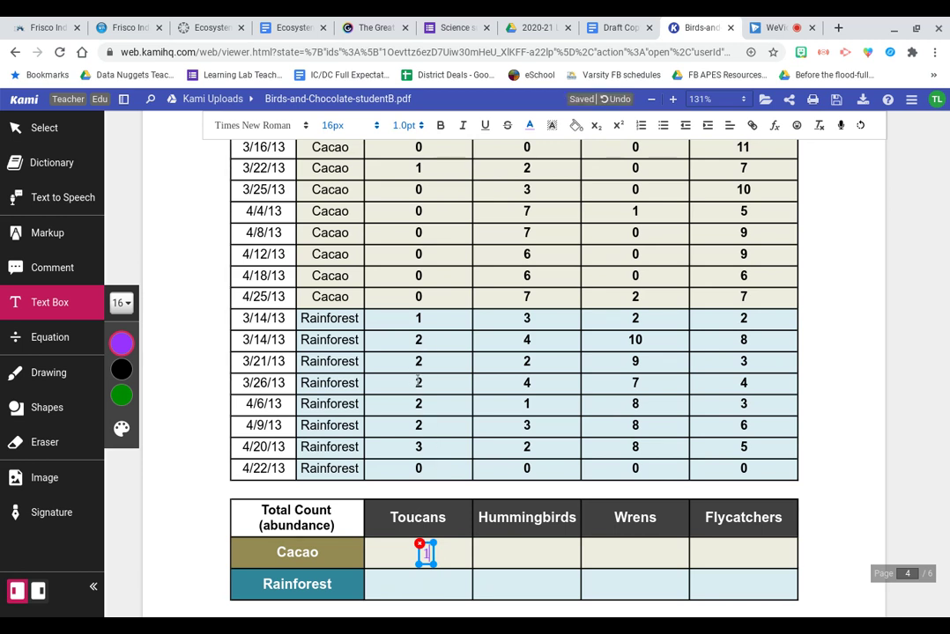
left_click(427, 584)
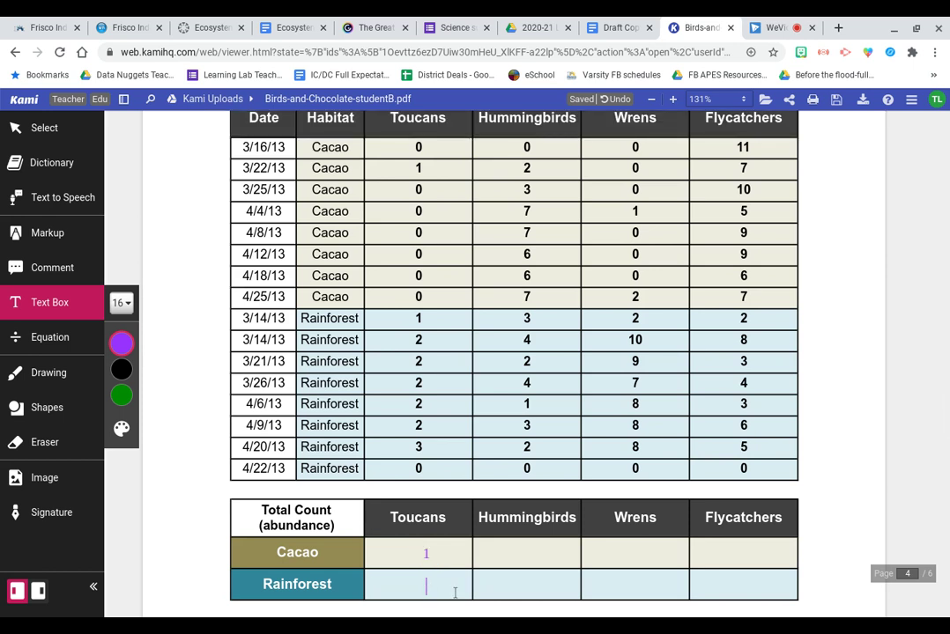
type("14")
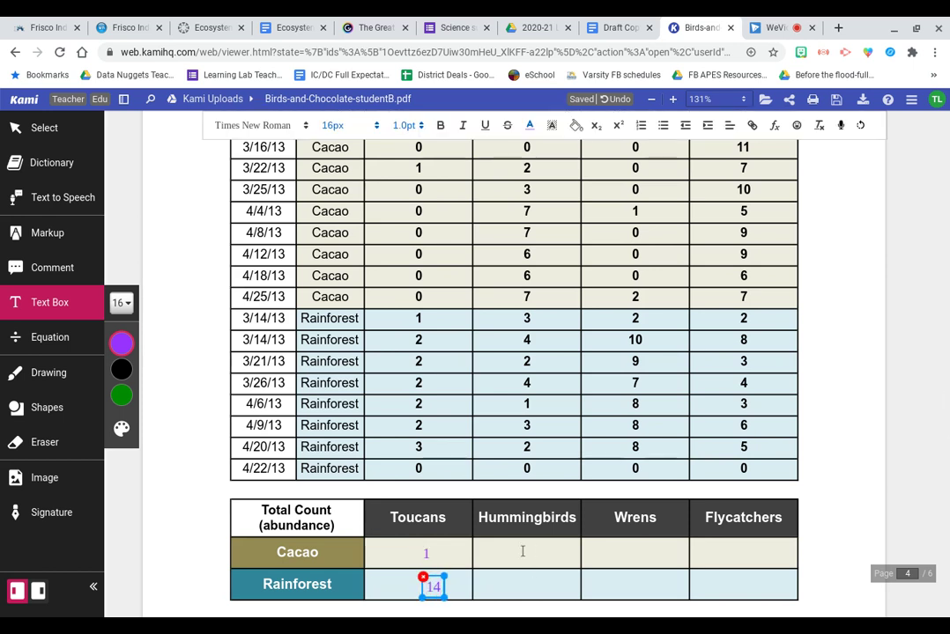
Fill in the Hummingbirds column of the Total Count table with 38 for Cacao and 19 for Rainforest
scroll(529, 273, "up", 1)
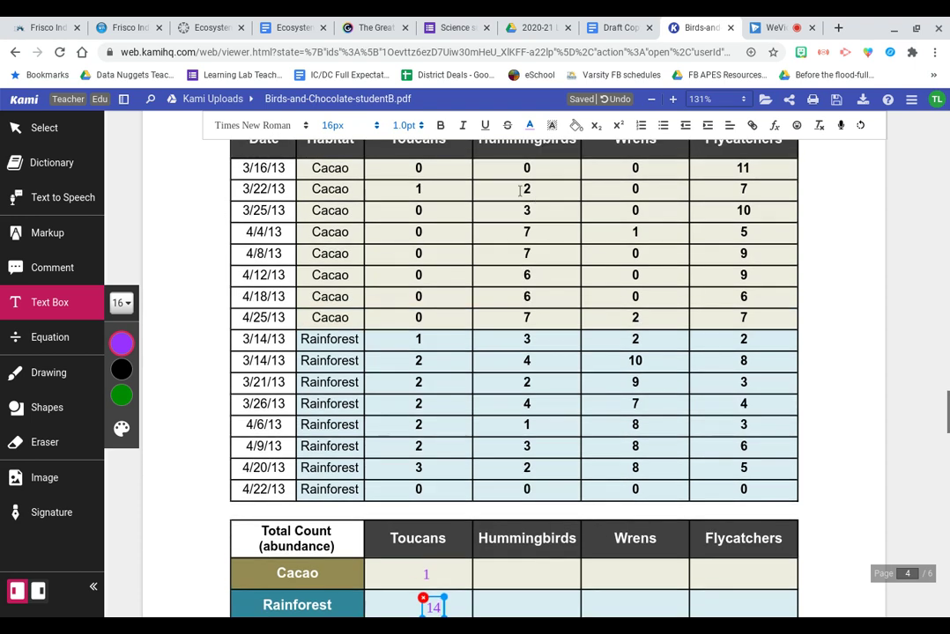
scroll(522, 181, "up", 1)
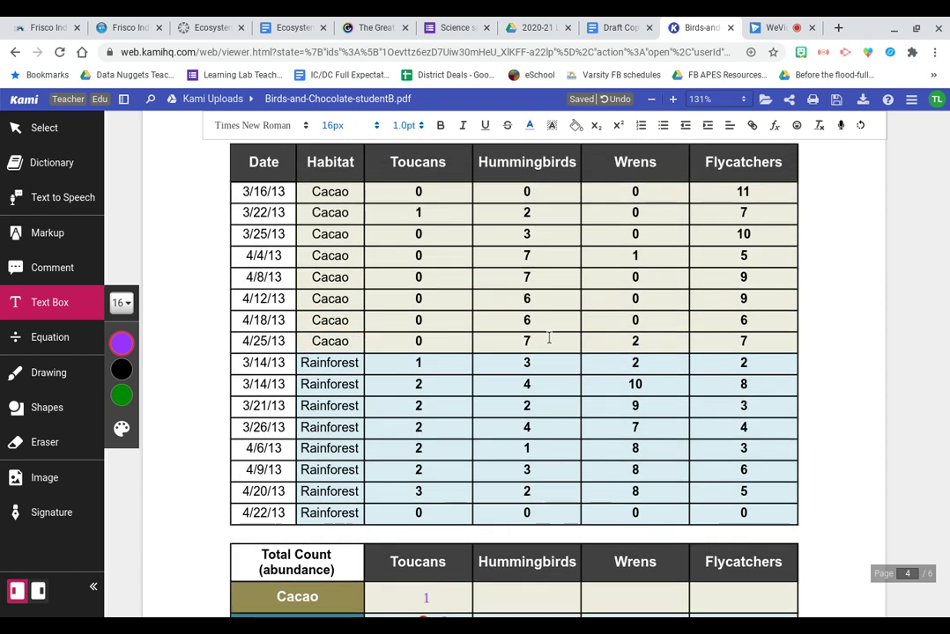
scroll(538, 440, "down", 2)
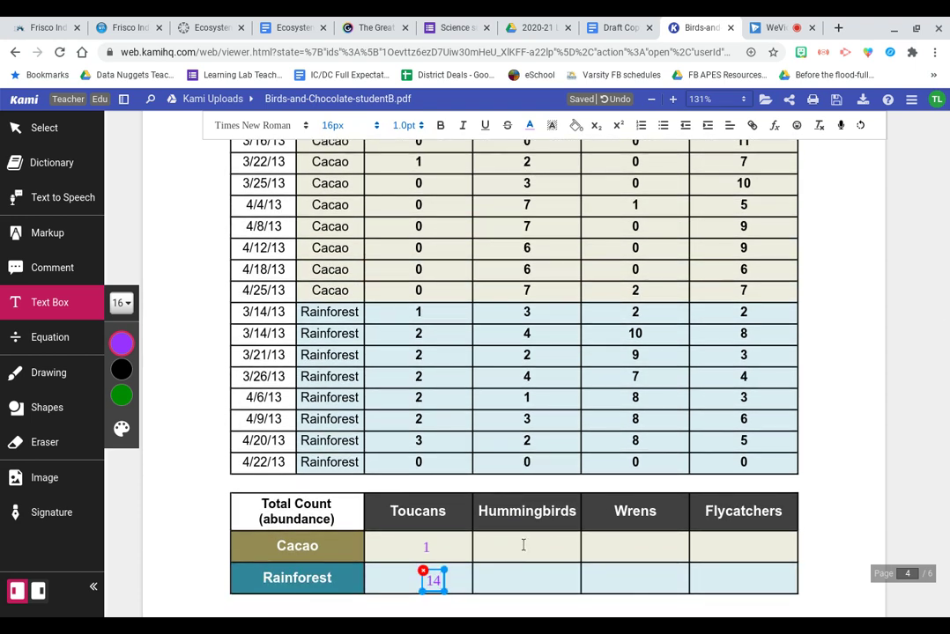
left_click(523, 545)
left_click(527, 545)
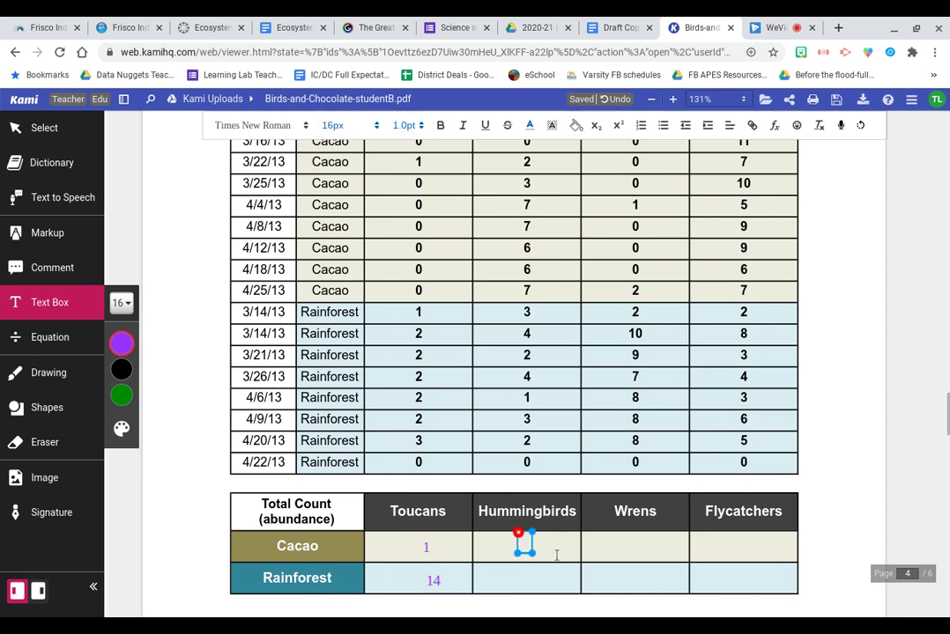
type("38")
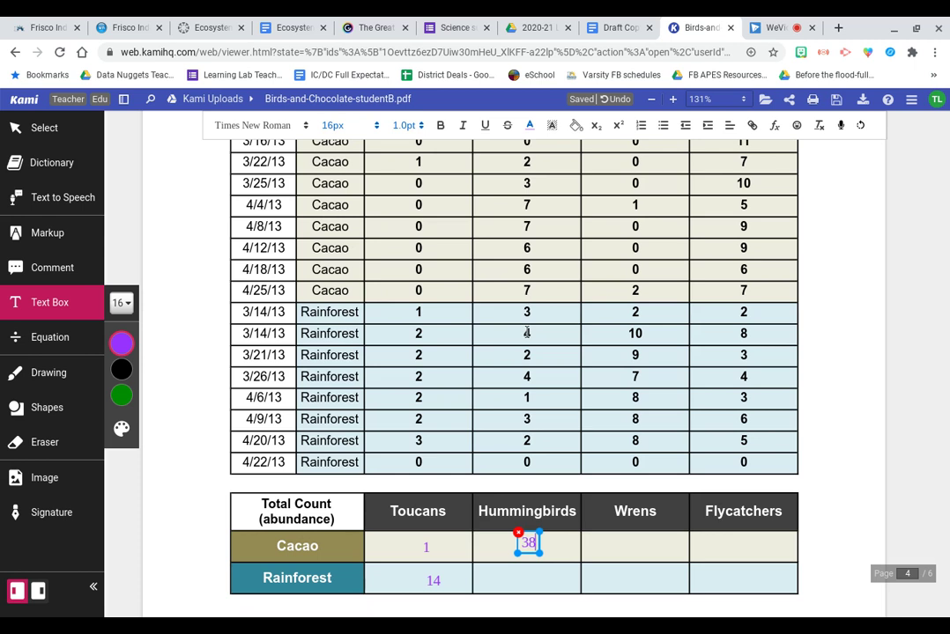
left_click(527, 581)
left_click(527, 580)
type("19")
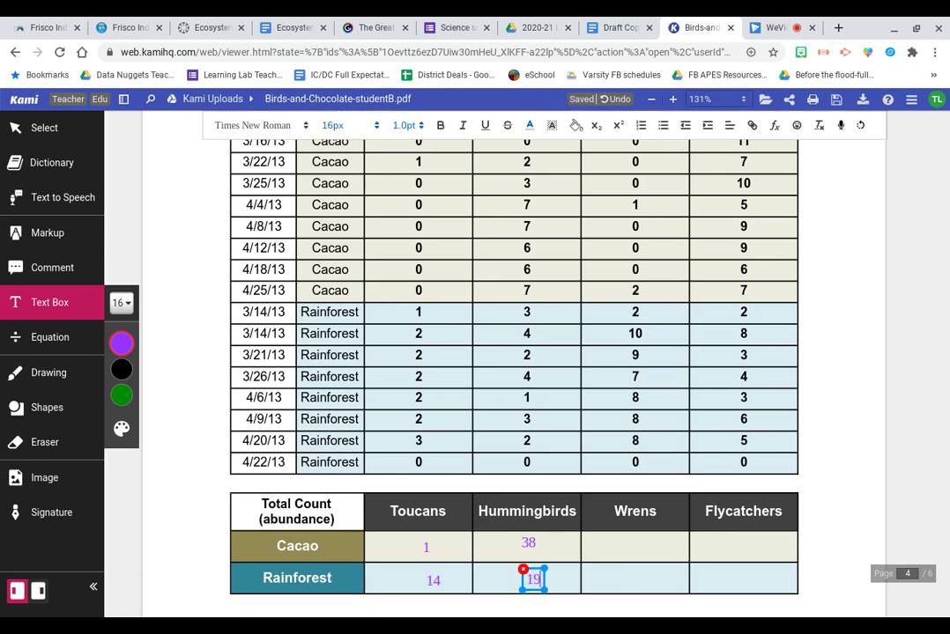
Fill in the Wrens column of the Total Count table with 3 for Cacao and 52 for Rainforest
left_click(625, 545)
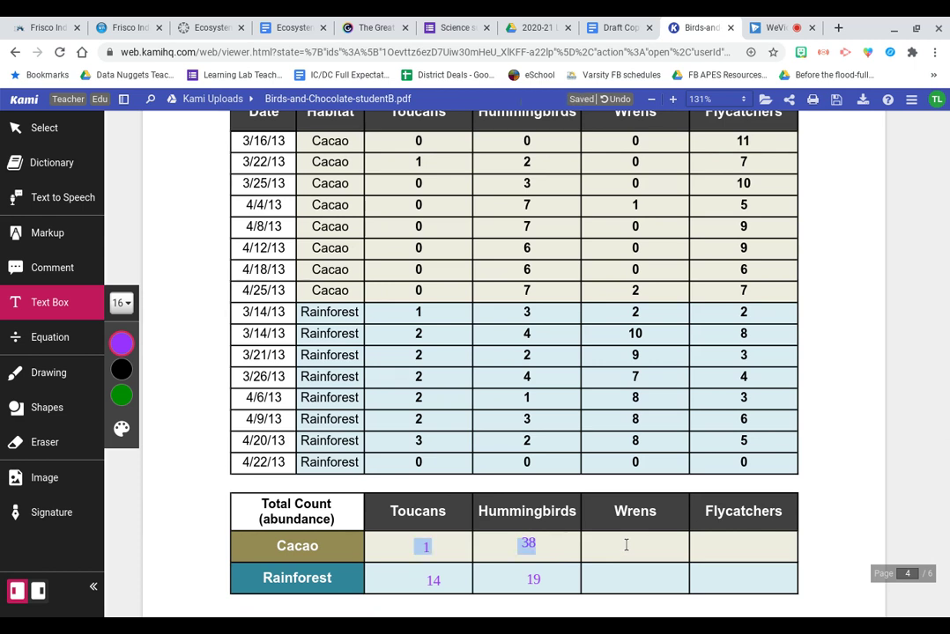
left_click(642, 550)
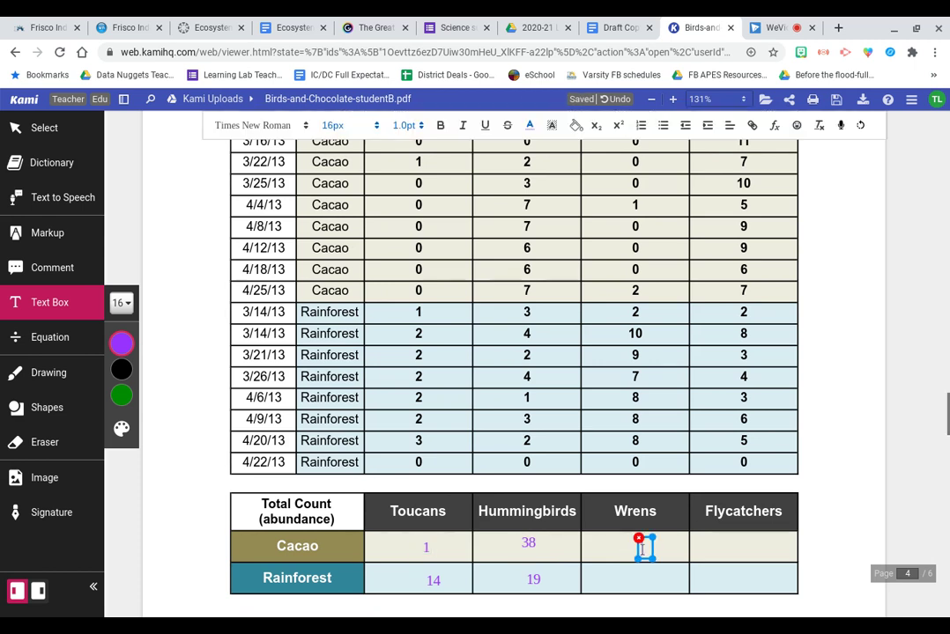
type("3")
left_click(647, 577)
left_click(644, 578)
type("5")
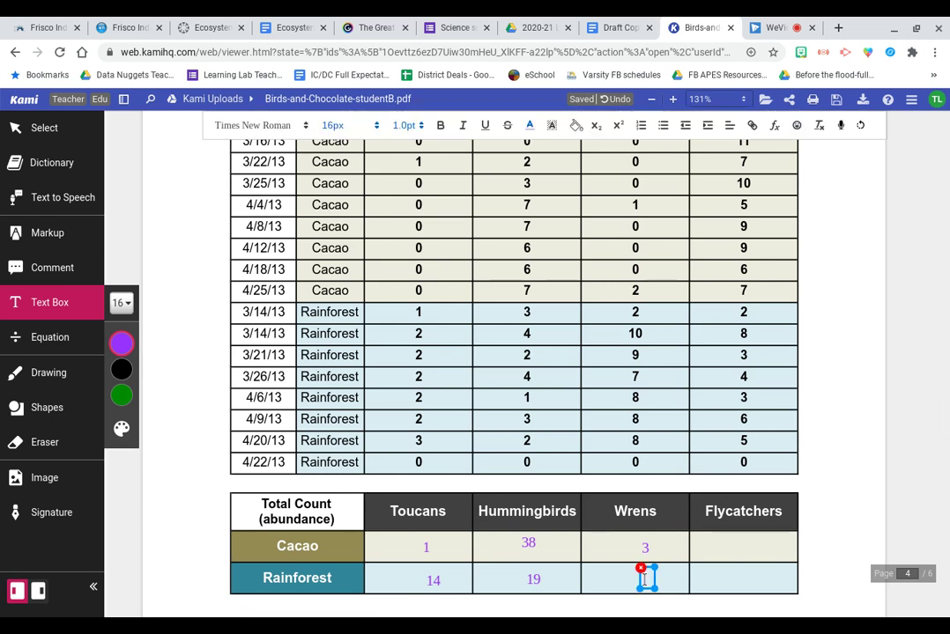
type("2")
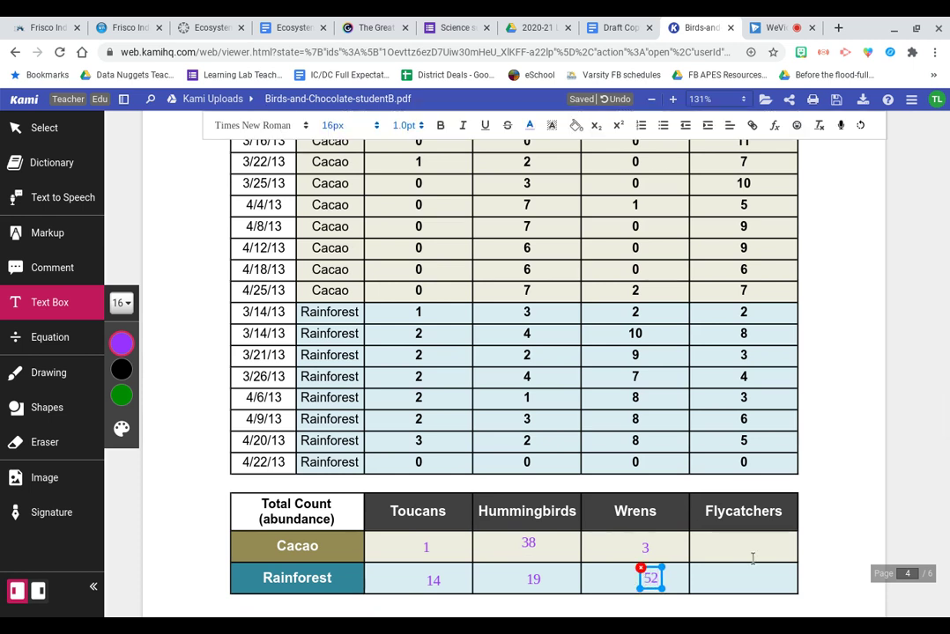
Fill in the Flycatchers column of the Total Count table with 64 for Cacao and 31 for Rainforest
left_click(744, 546)
left_click(743, 547)
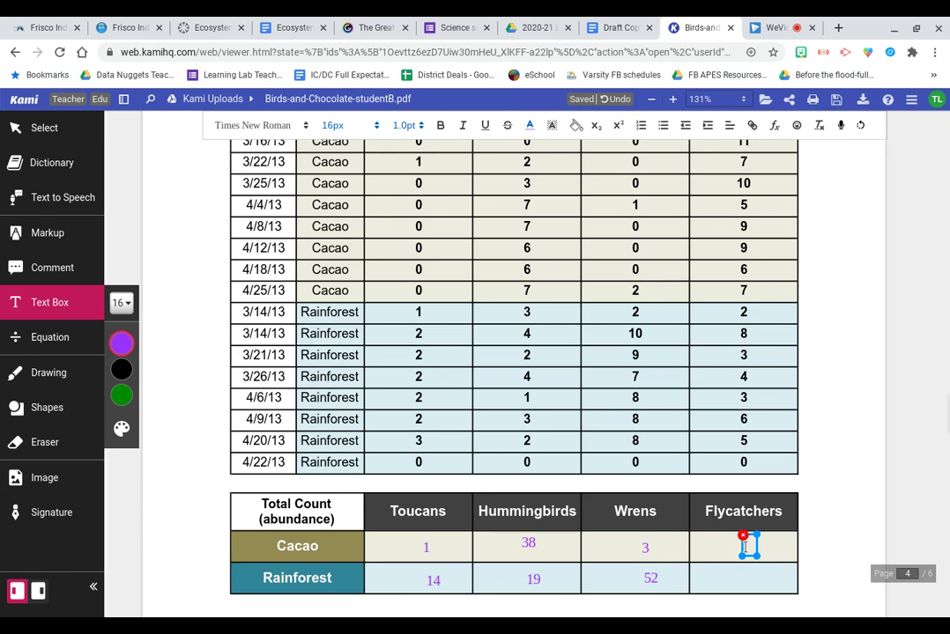
type("64")
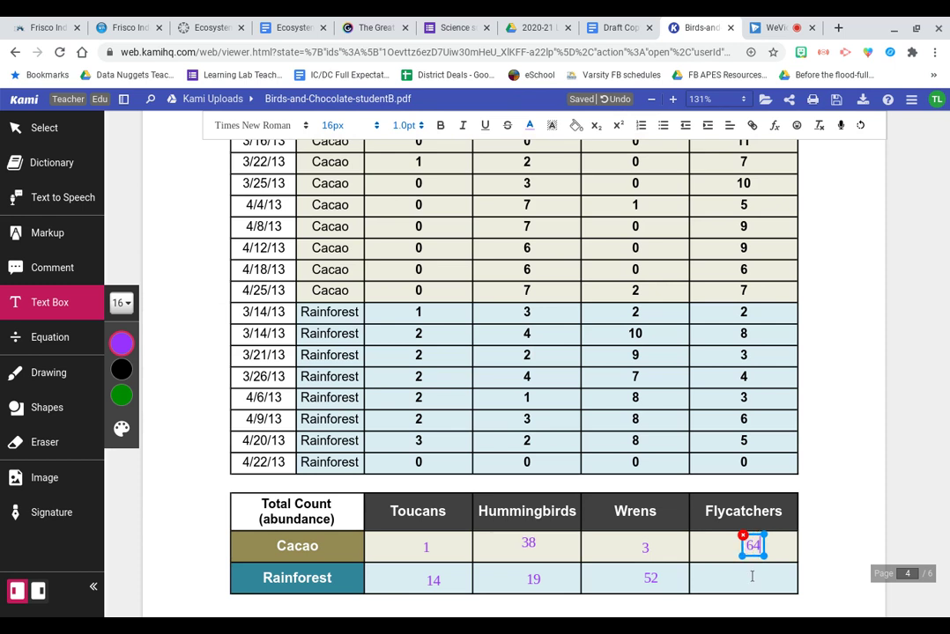
left_click(751, 579)
left_click(751, 579)
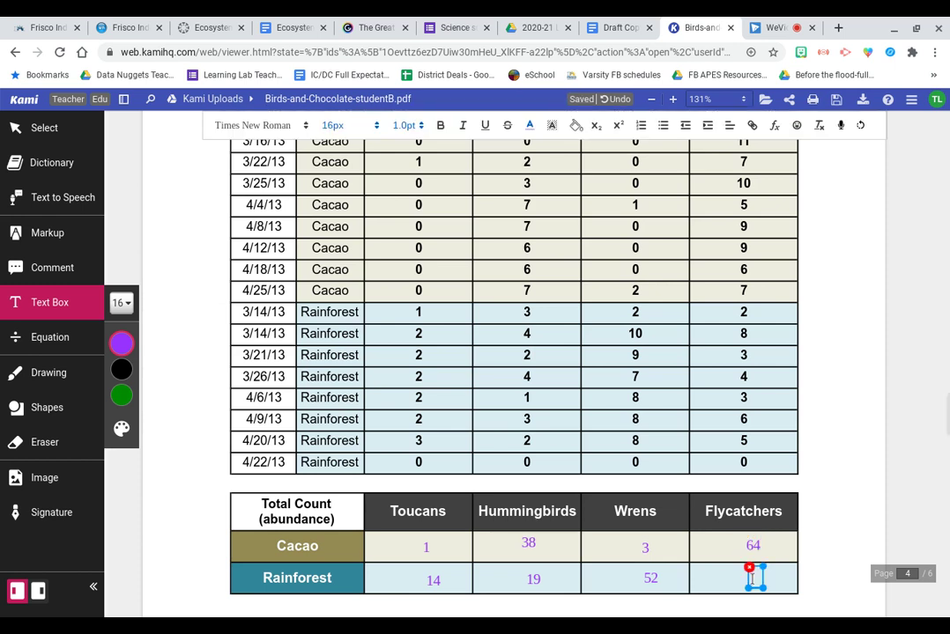
type("31")
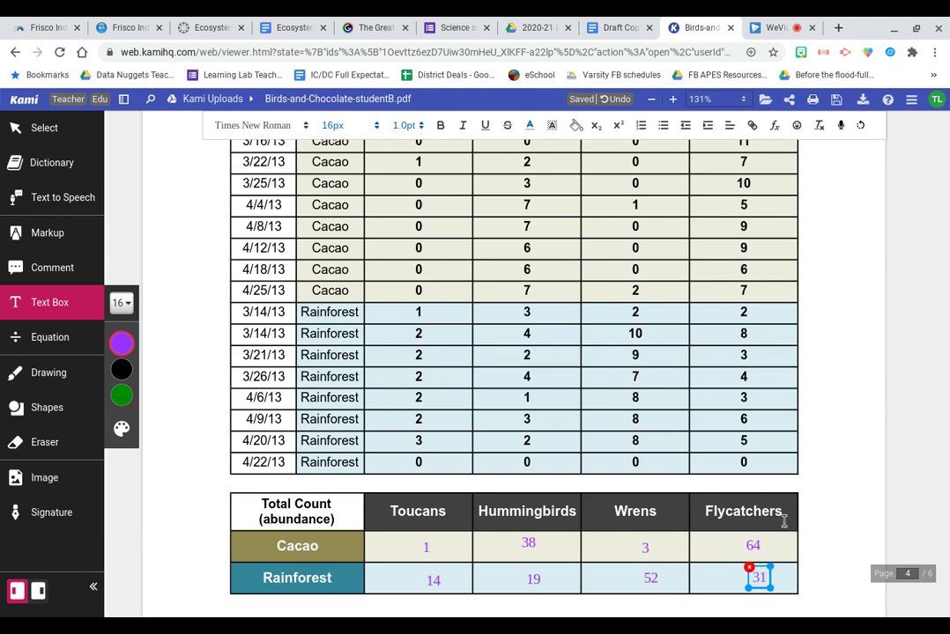
Fill in the independent variable for question 2 in green text as "habitat (cacao farm or rainforest)"
scroll(585, 539, "down", 3)
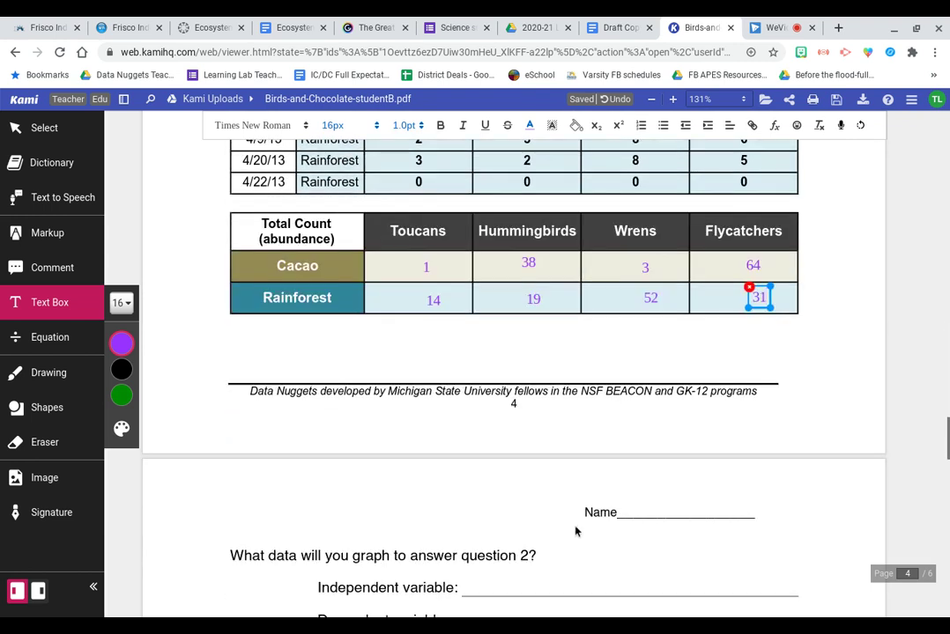
scroll(575, 531, "down", 2)
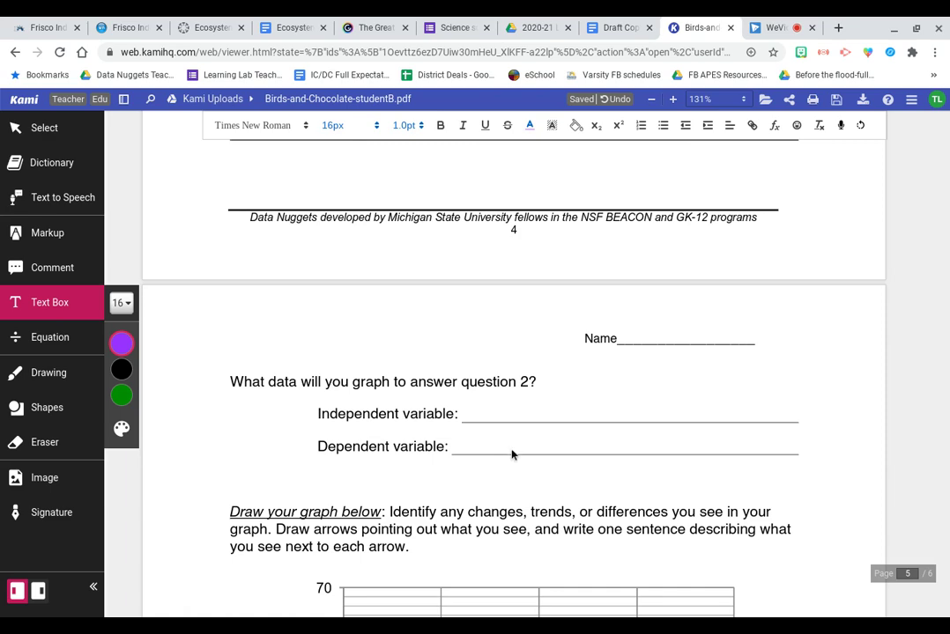
scroll(513, 445, "up", 4)
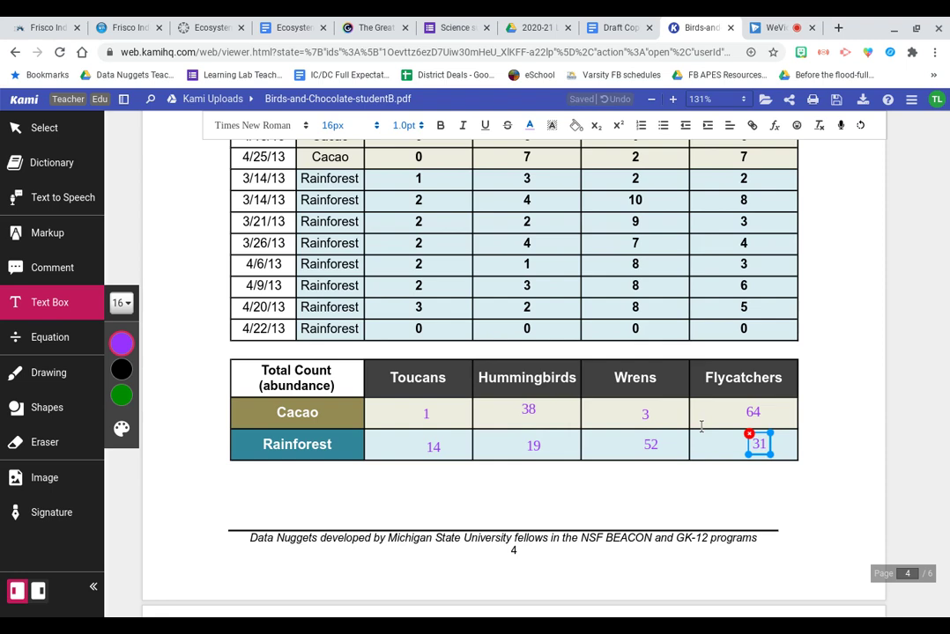
scroll(631, 423, "down", 1)
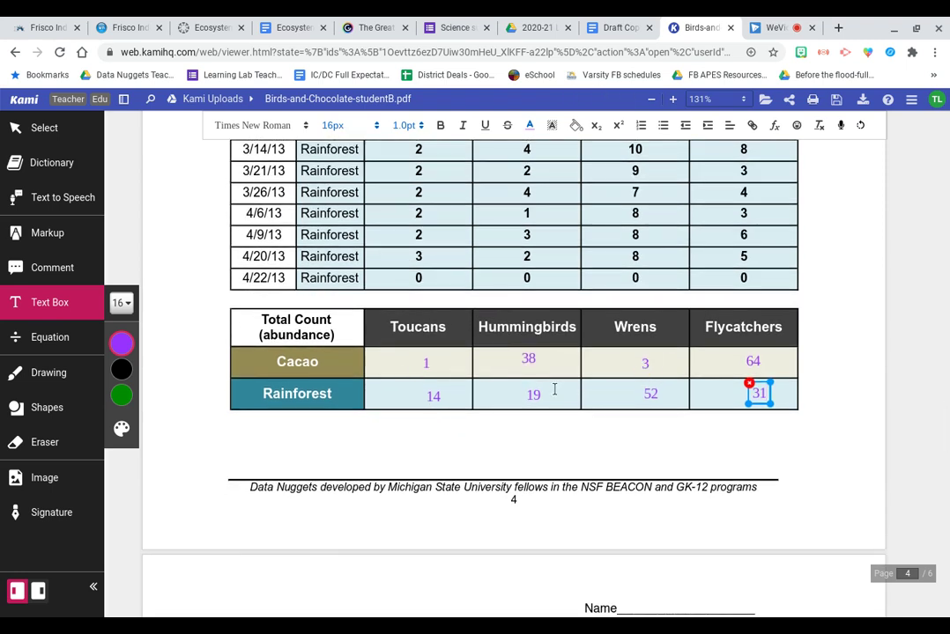
scroll(635, 399, "down", 2)
scroll(635, 400, "down", 3)
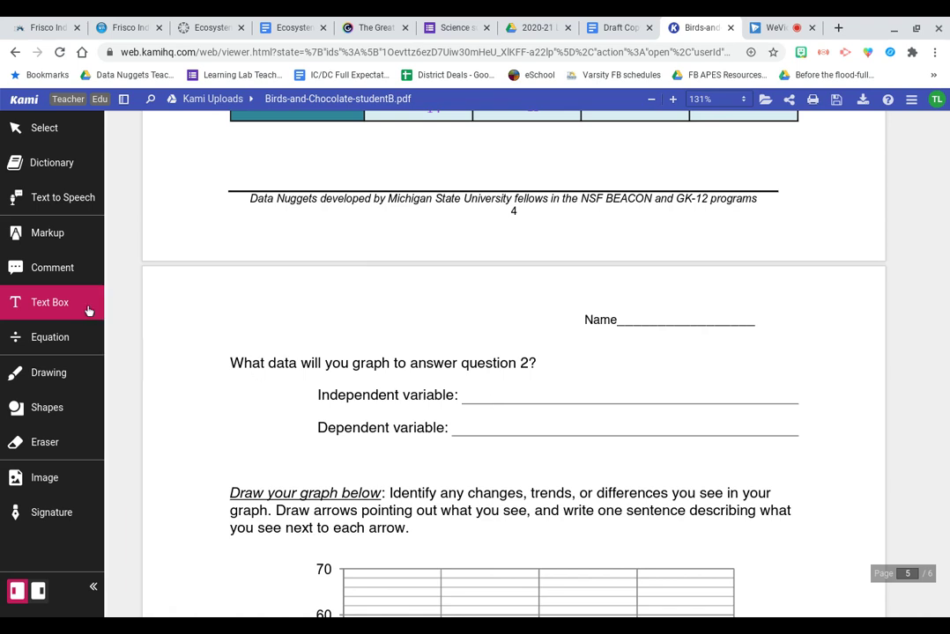
left_click(126, 372)
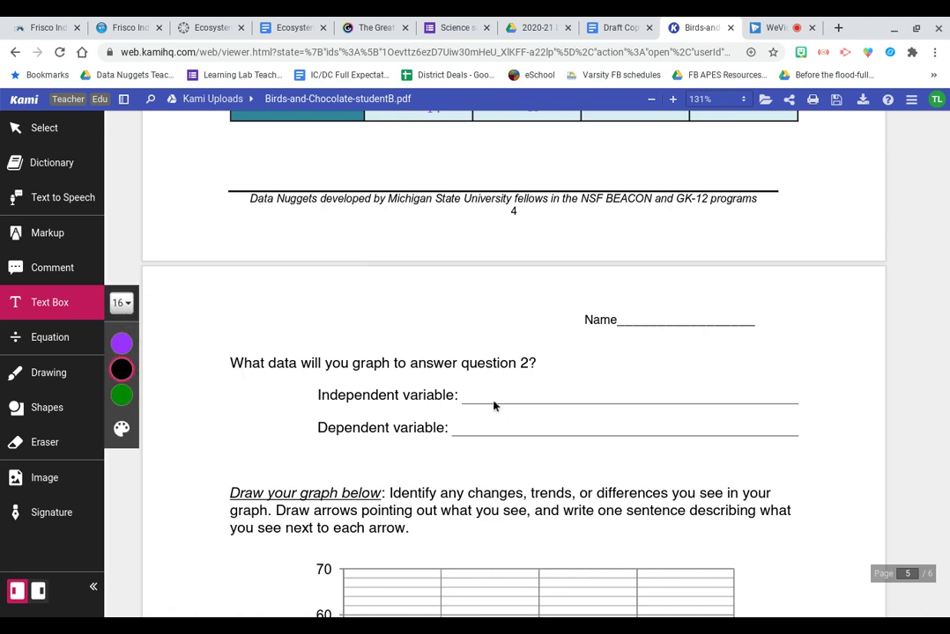
left_click(123, 398)
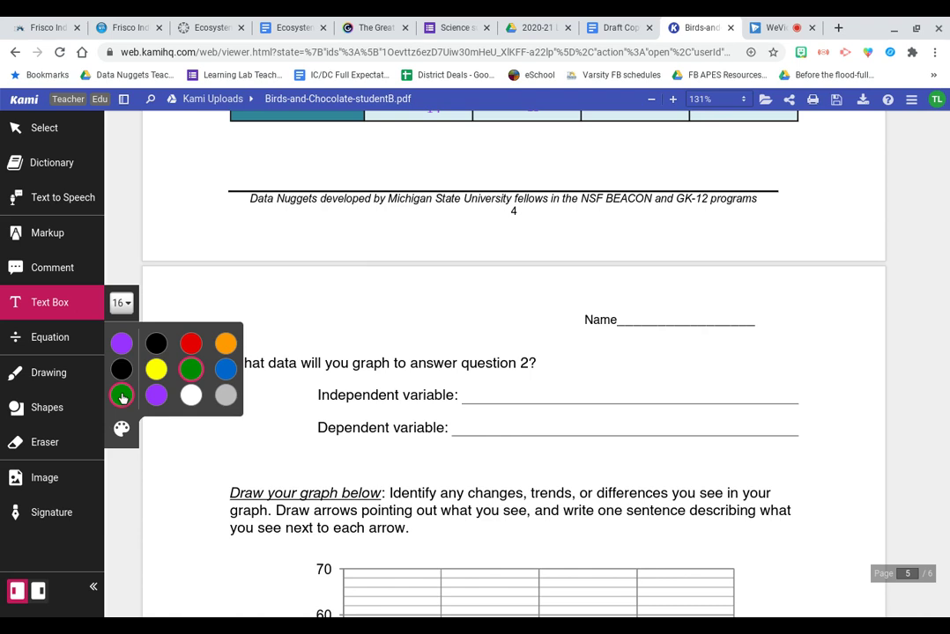
left_click(492, 394)
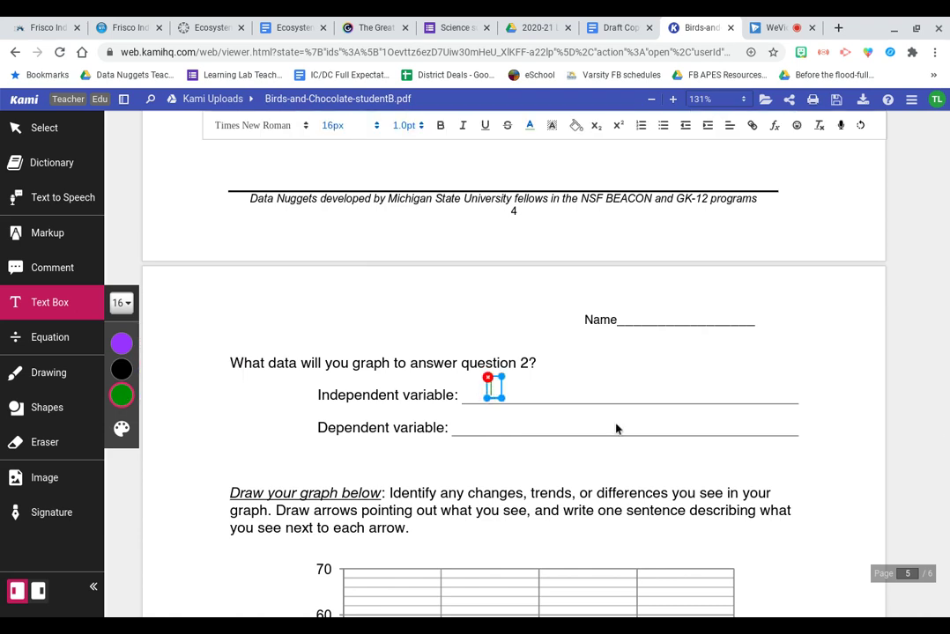
type("habitt")
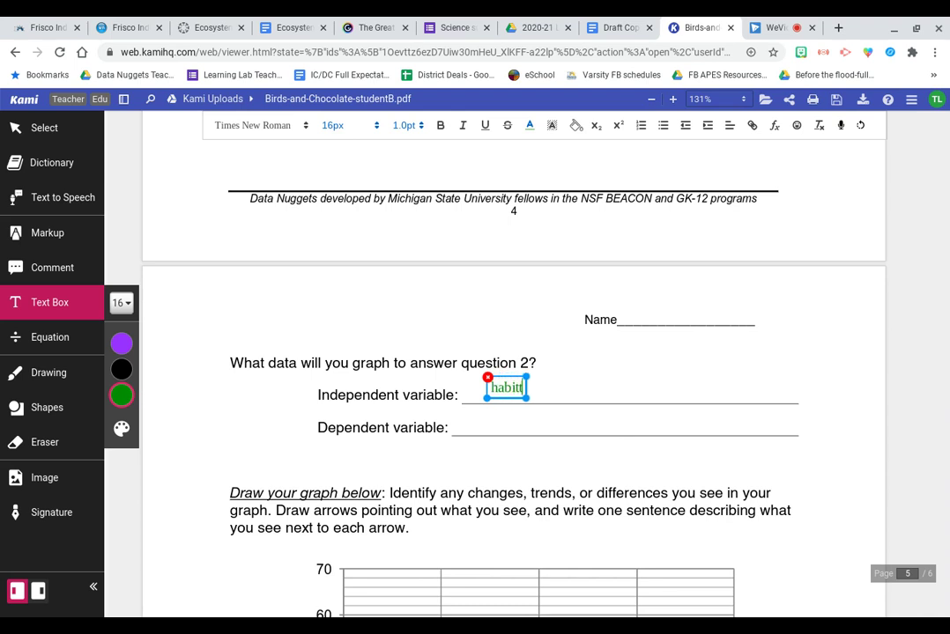
key("BackSpace")
type("at (ca")
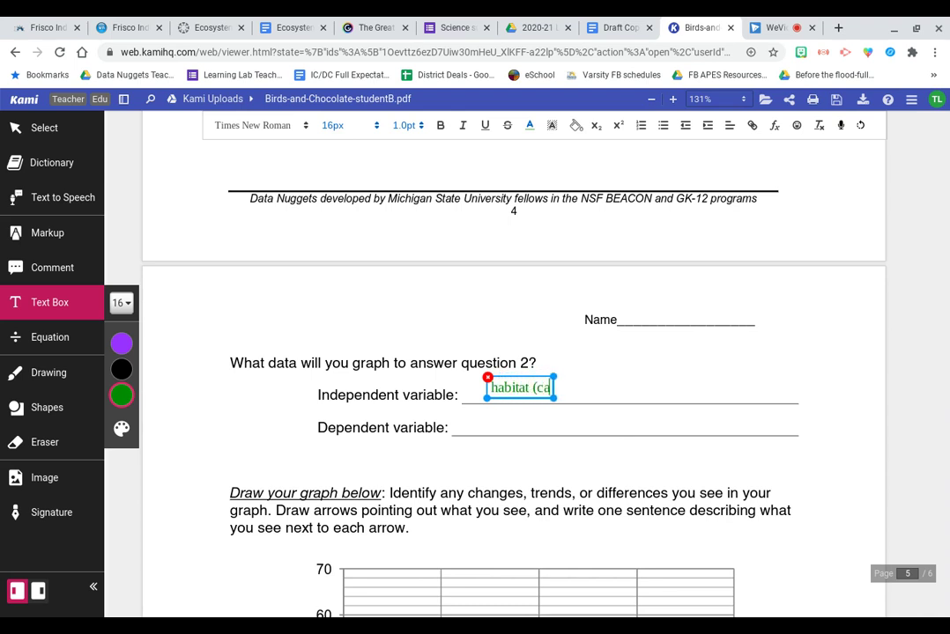
type("cao farm or rainforest)")
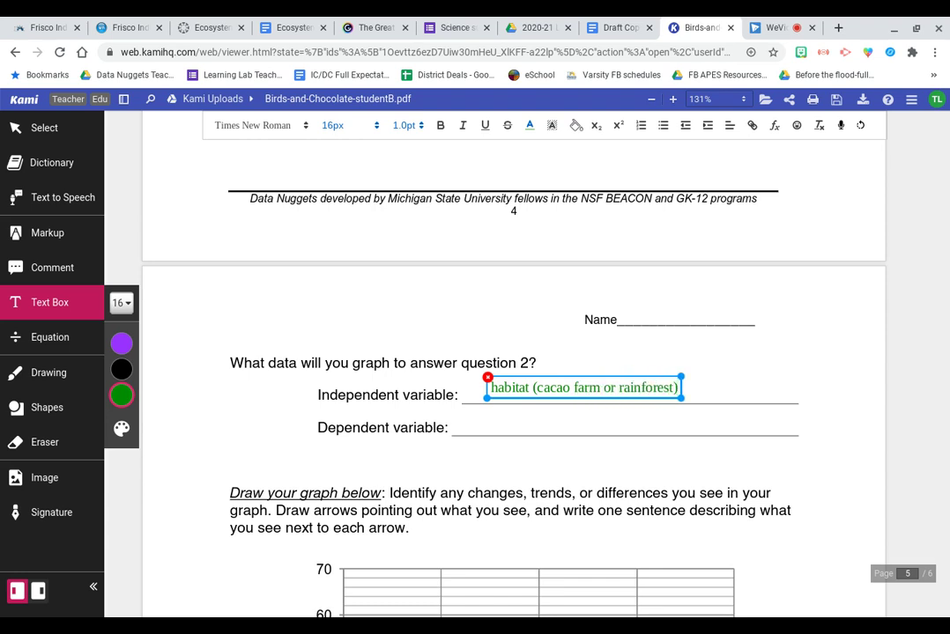
Fill in the dependent variable for question 2 as "total bird count (abundance) for each type"
left_click(472, 428)
left_click(472, 428)
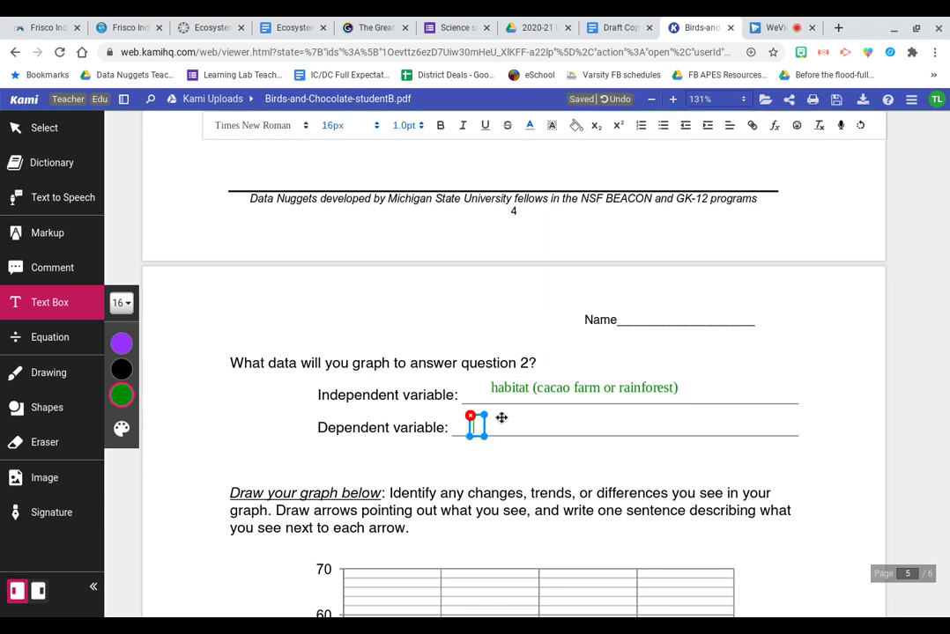
type("tota")
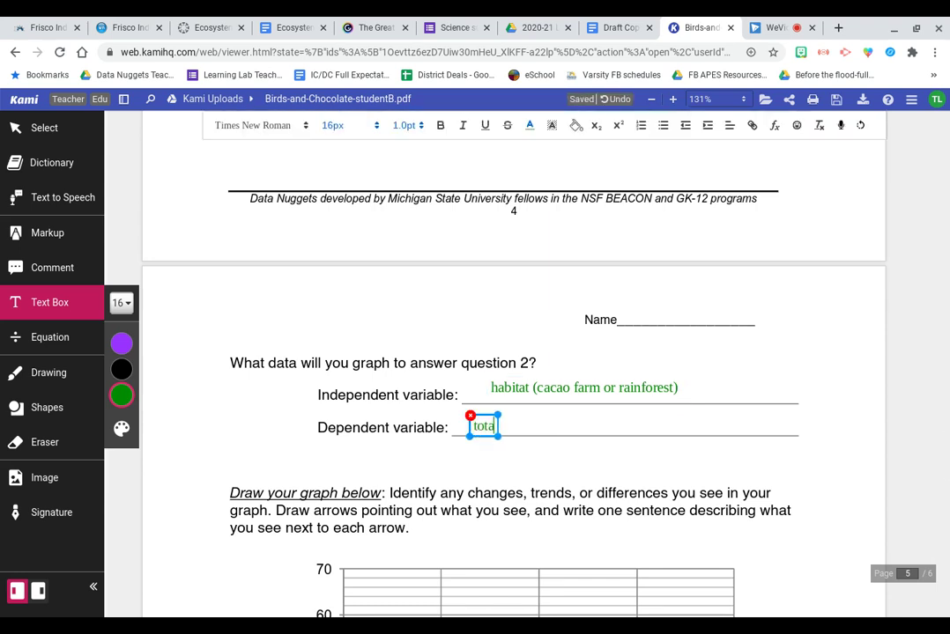
type("l bird count fore")
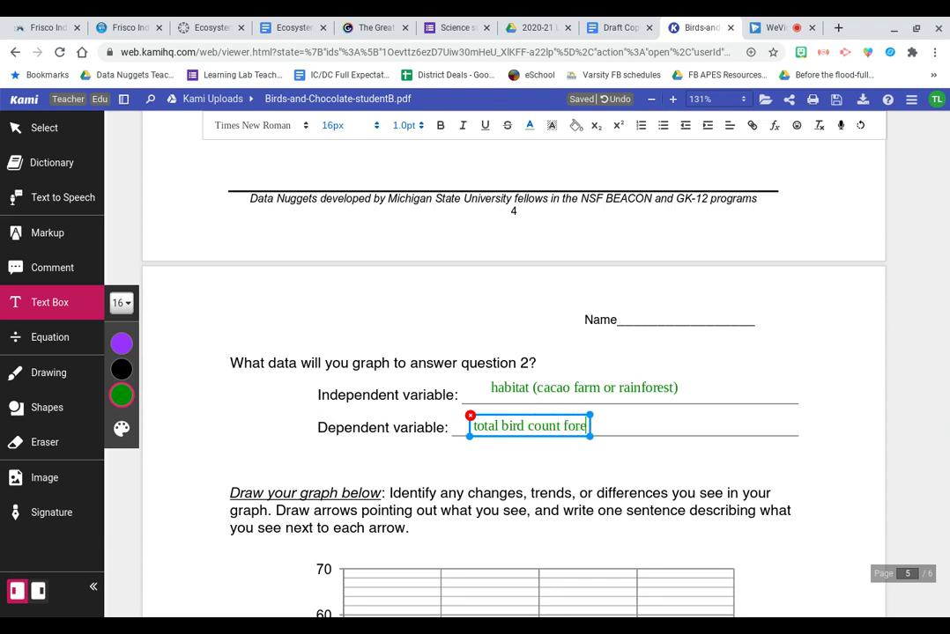
key("BackSpace")
type("each type")
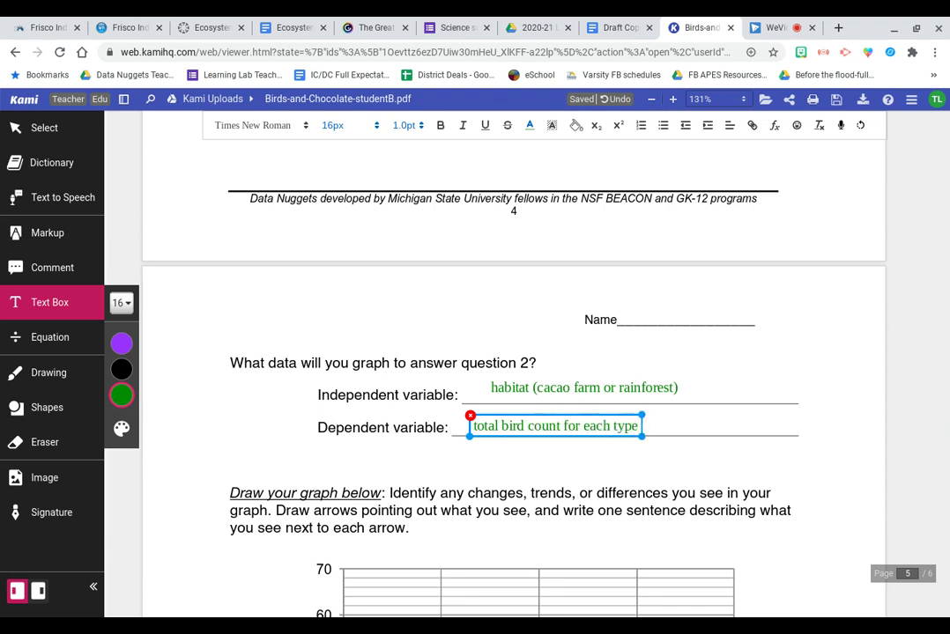
type("(abud")
key("BackSpace")
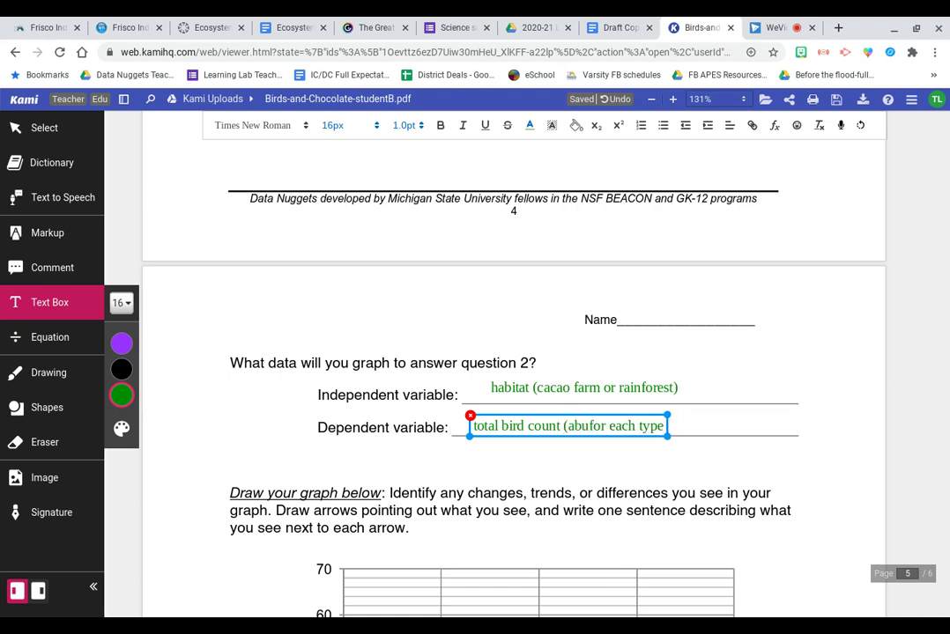
type("ndance)")
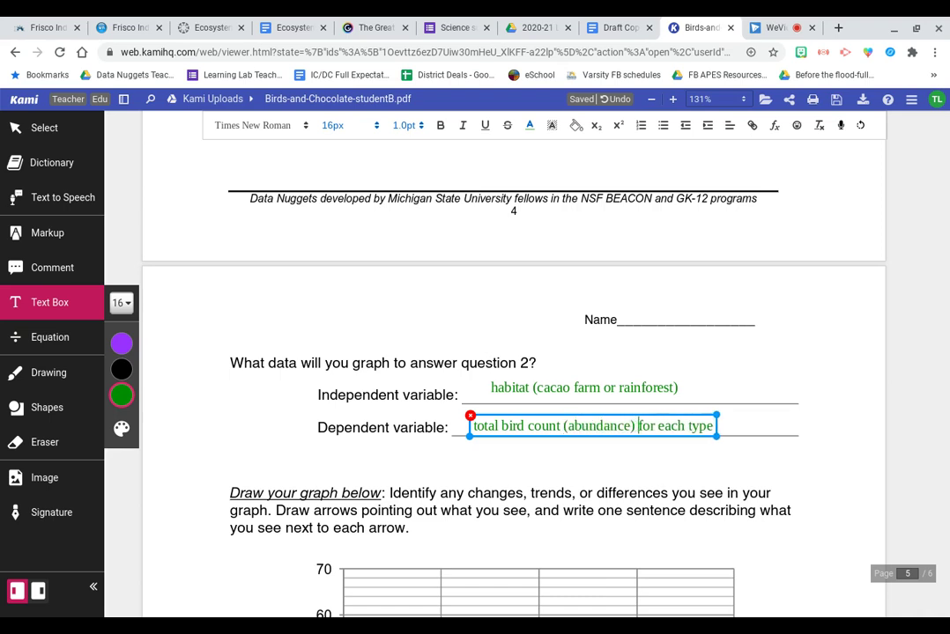
Examine the blank bird type graph and its abundance scale alongside the completed Total Count table
scroll(610, 479, "down", 3)
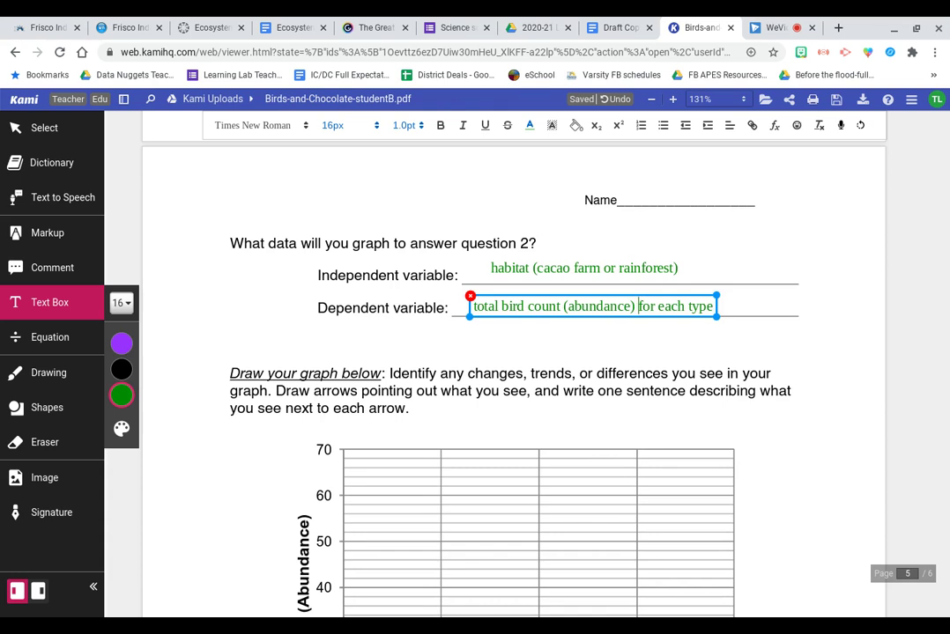
scroll(423, 361, "down", 5)
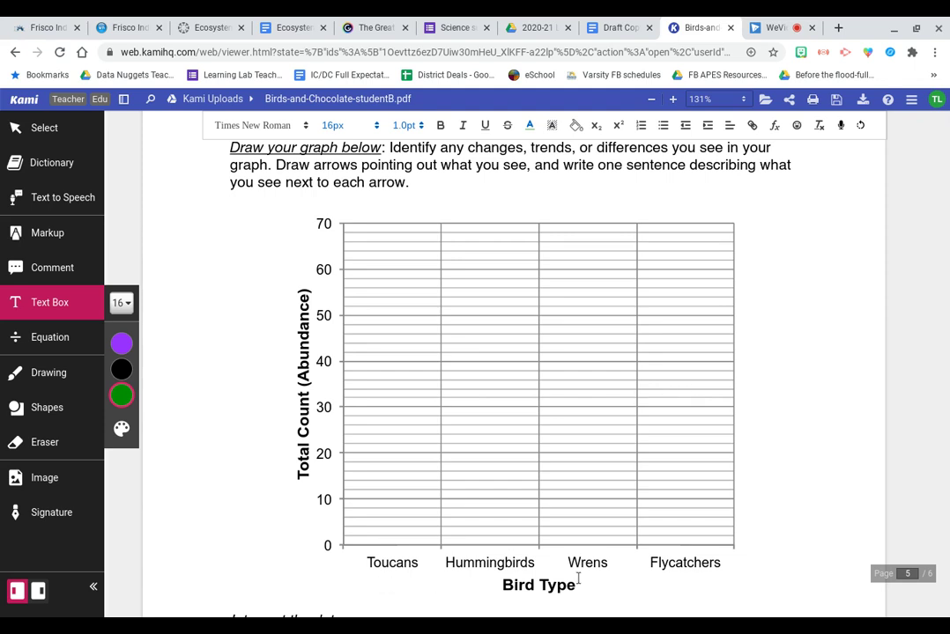
scroll(624, 561, "down", 1)
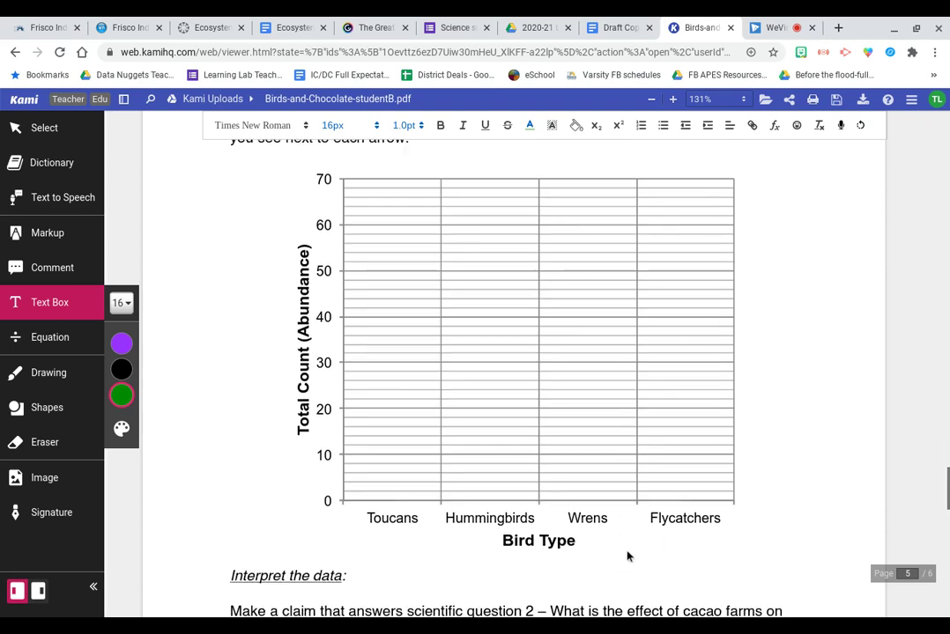
scroll(633, 552, "down", 1)
scroll(628, 532, "up", 1)
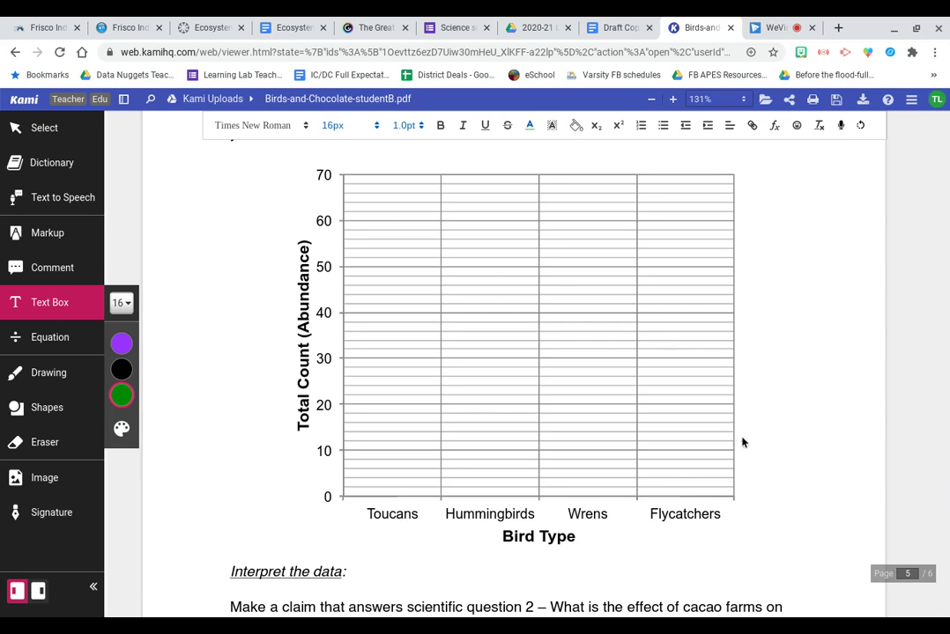
scroll(759, 416, "up", 8)
scroll(756, 415, "up", 5)
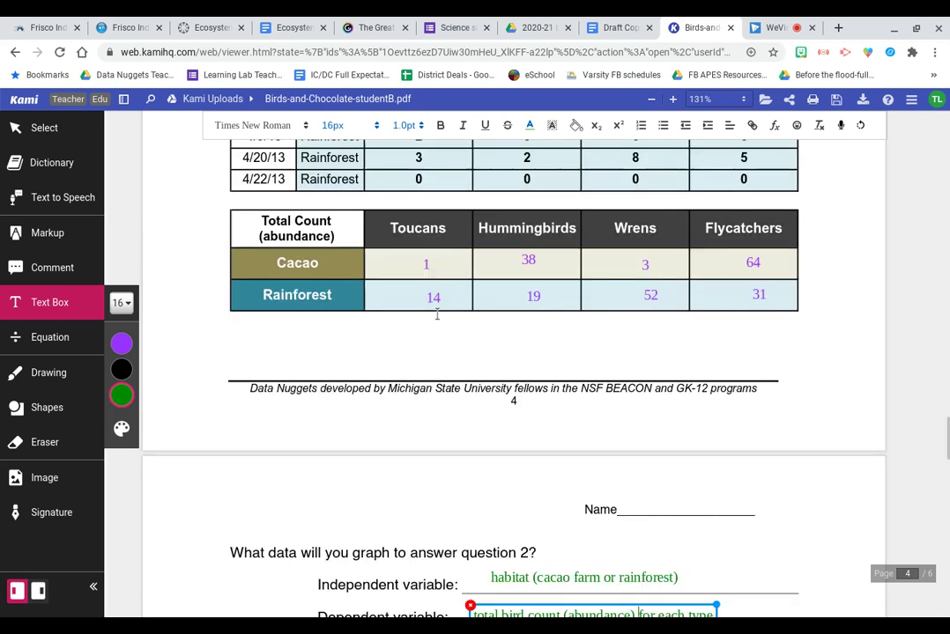
scroll(868, 350, "down", 2)
scroll(867, 351, "down", 13)
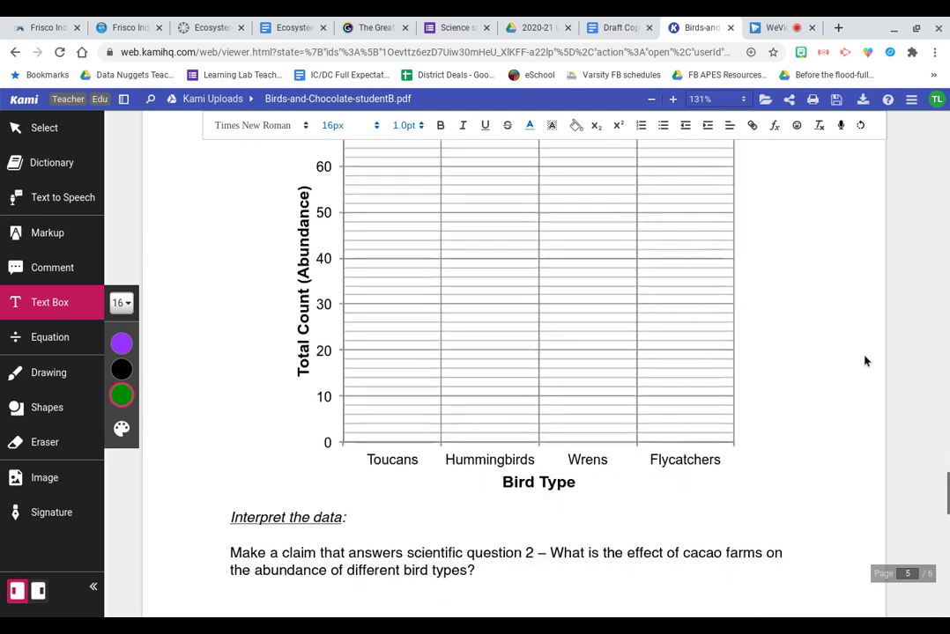
scroll(844, 365, "up", 2)
scroll(830, 370, "up", 1)
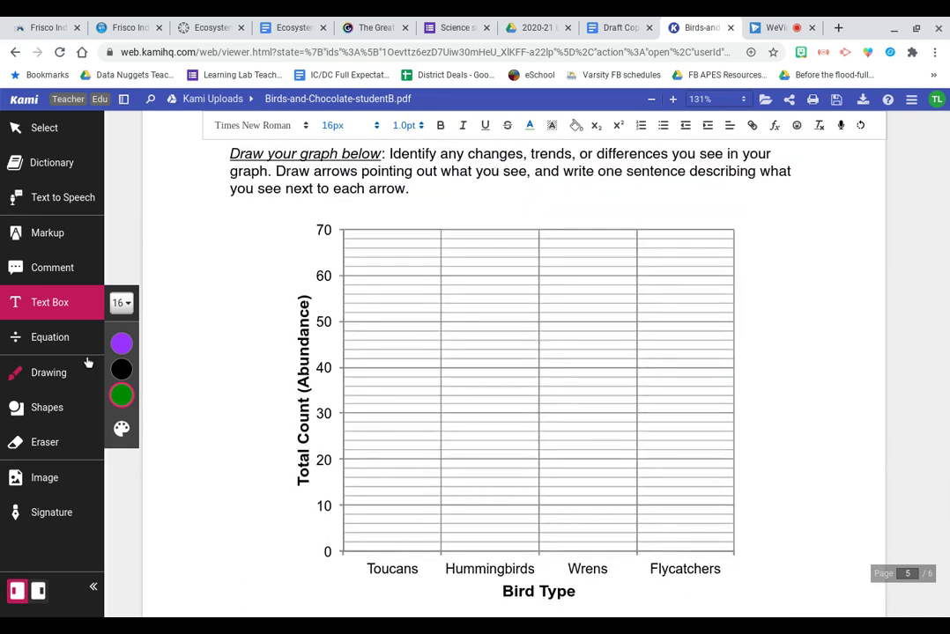
Try to draw a pink rectangle as the Cacao bar at the base of the graph's Toucans column
left_click(63, 374)
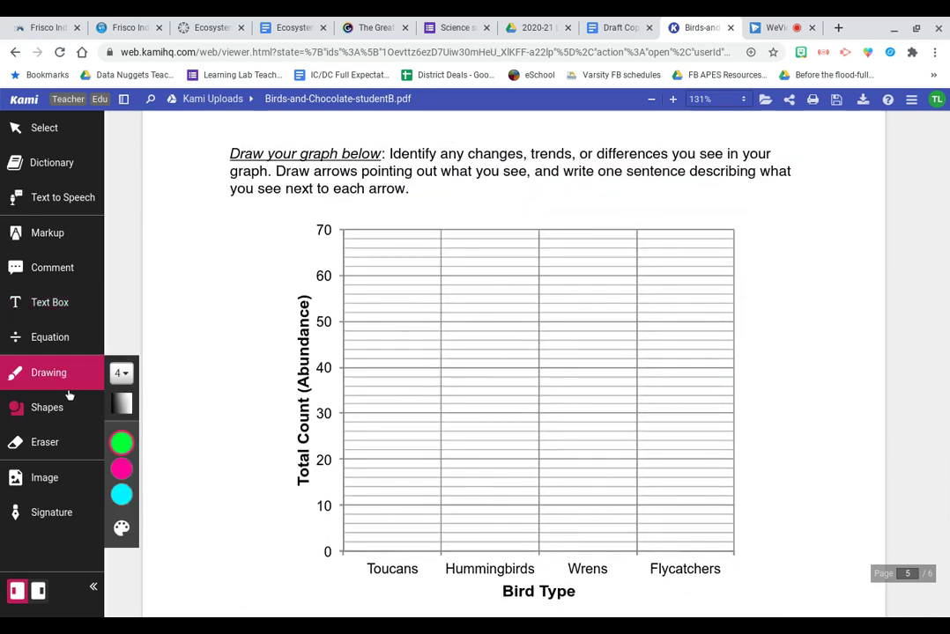
left_click(62, 411)
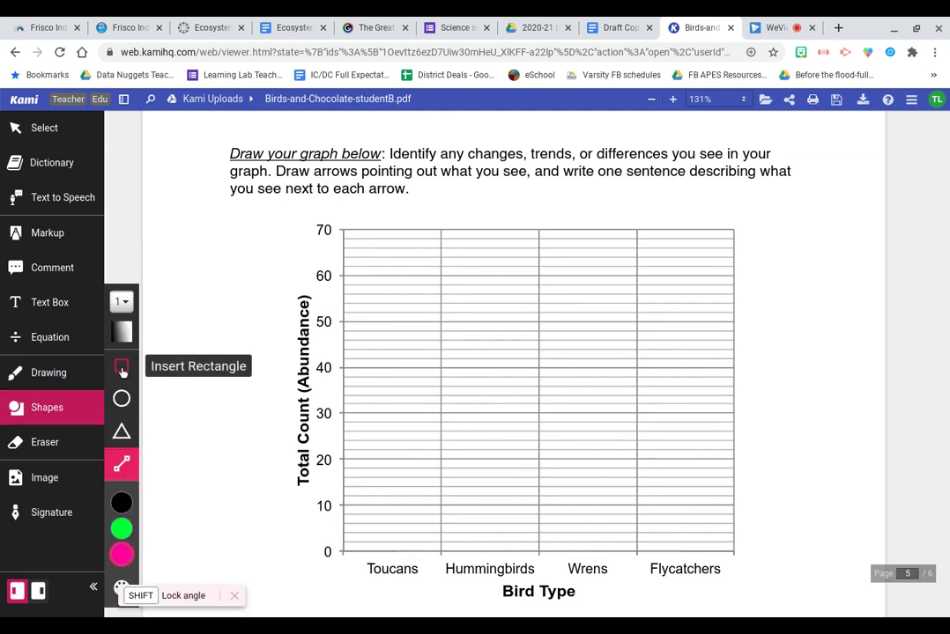
left_click(122, 369)
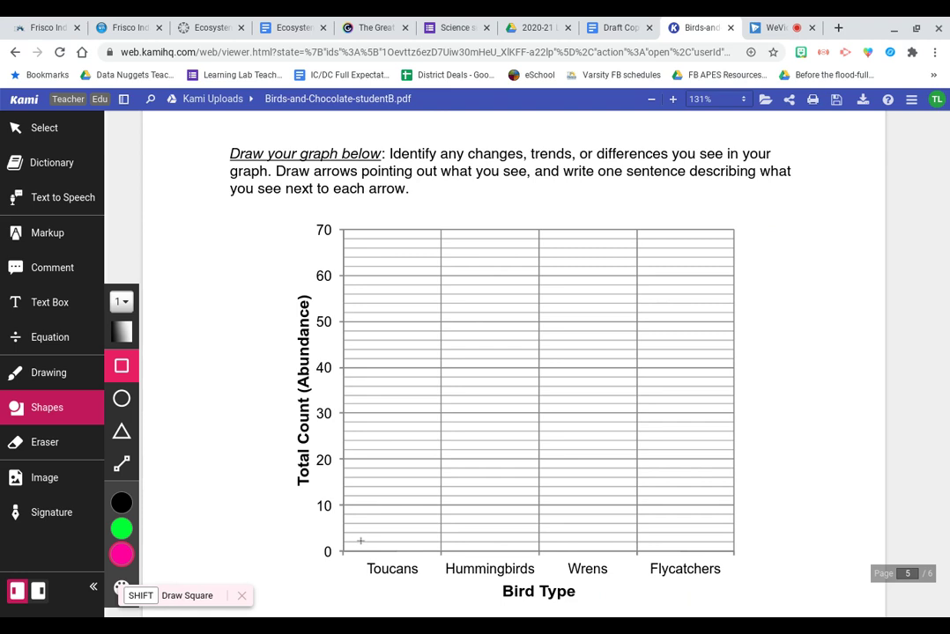
left_click_drag(360, 546, 361, 552)
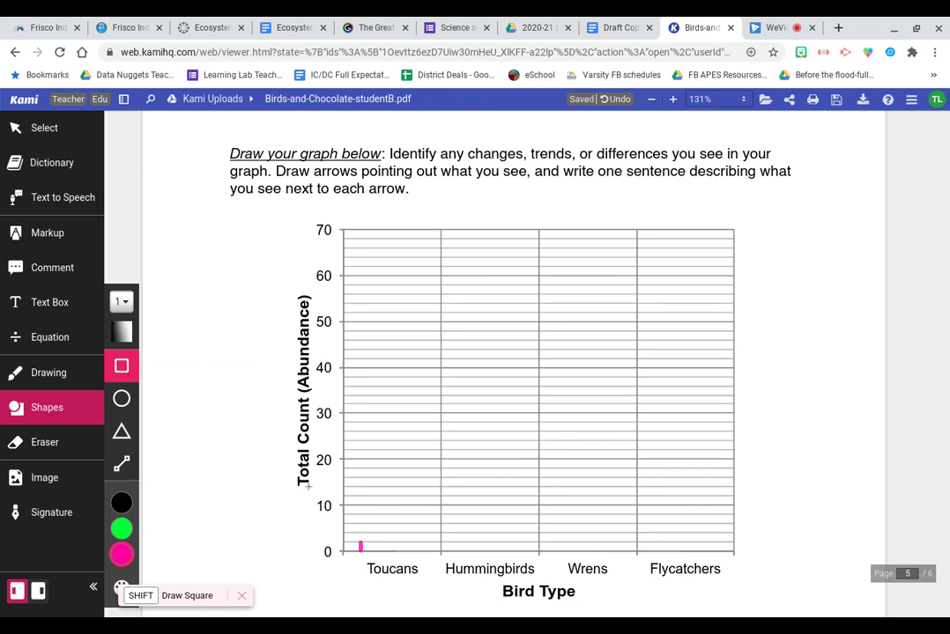
left_click_drag(361, 541, 388, 552)
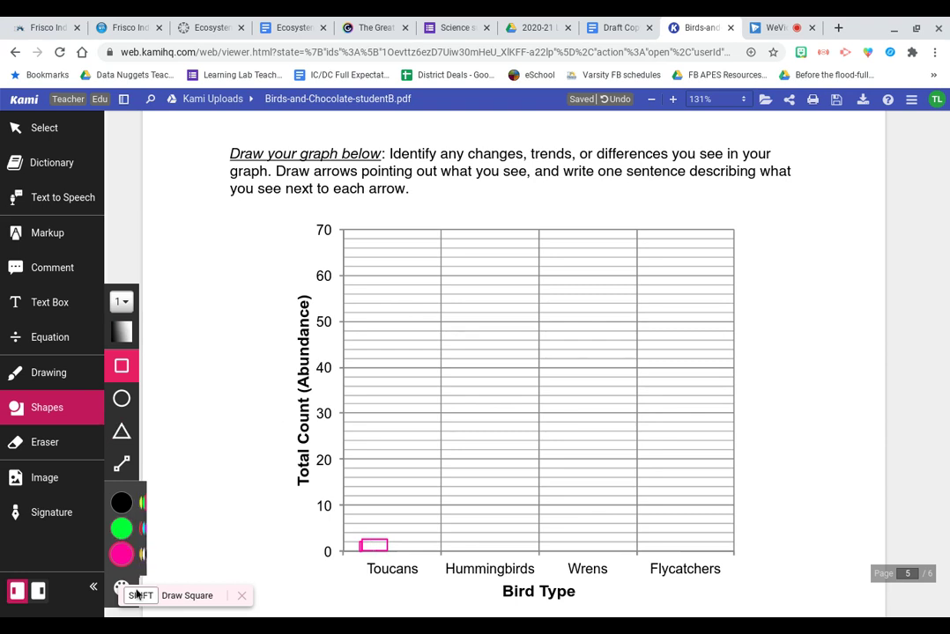
Replace the pink rectangles with a purple rectangle reaching from 0 to about 2 in the graph's Toucans column
mouse_move(133, 583)
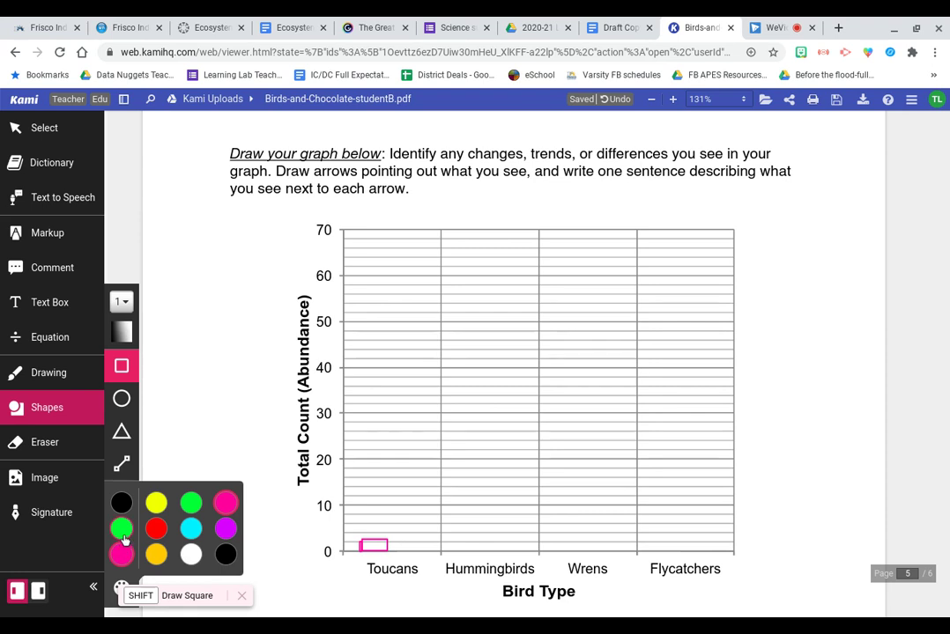
left_click(226, 528)
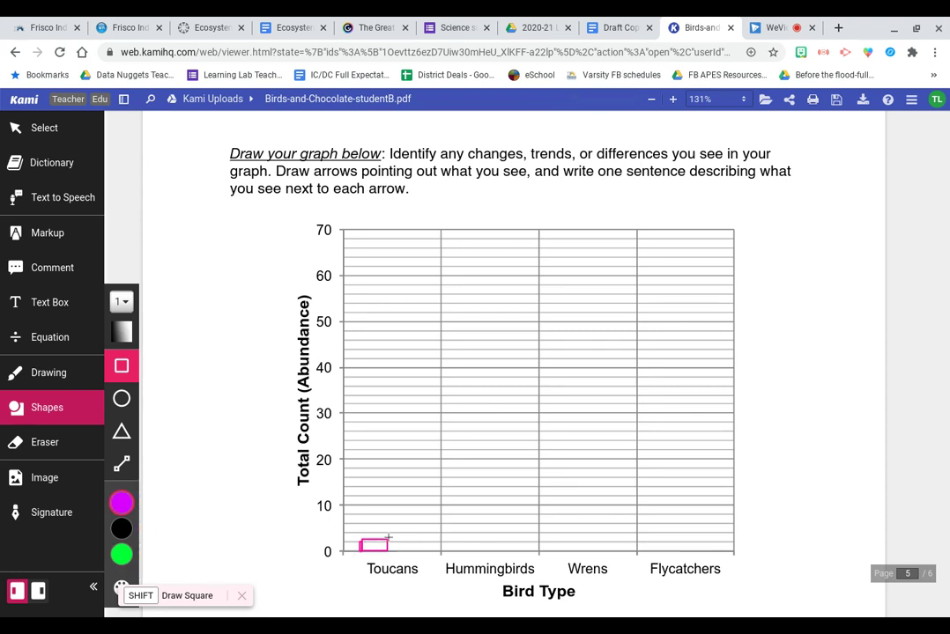
left_click_drag(388, 537, 390, 537)
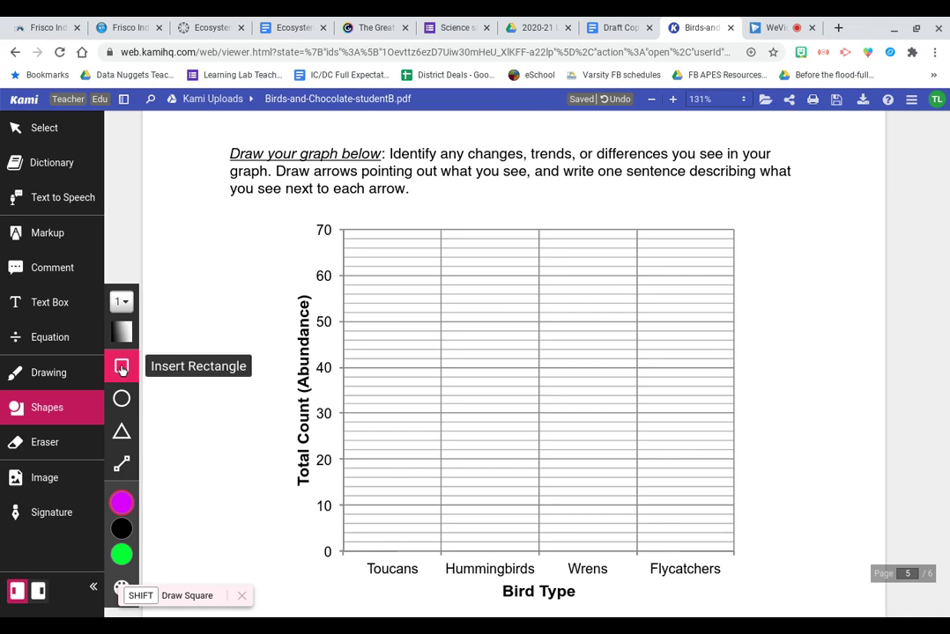
left_click_drag(356, 543, 381, 554)
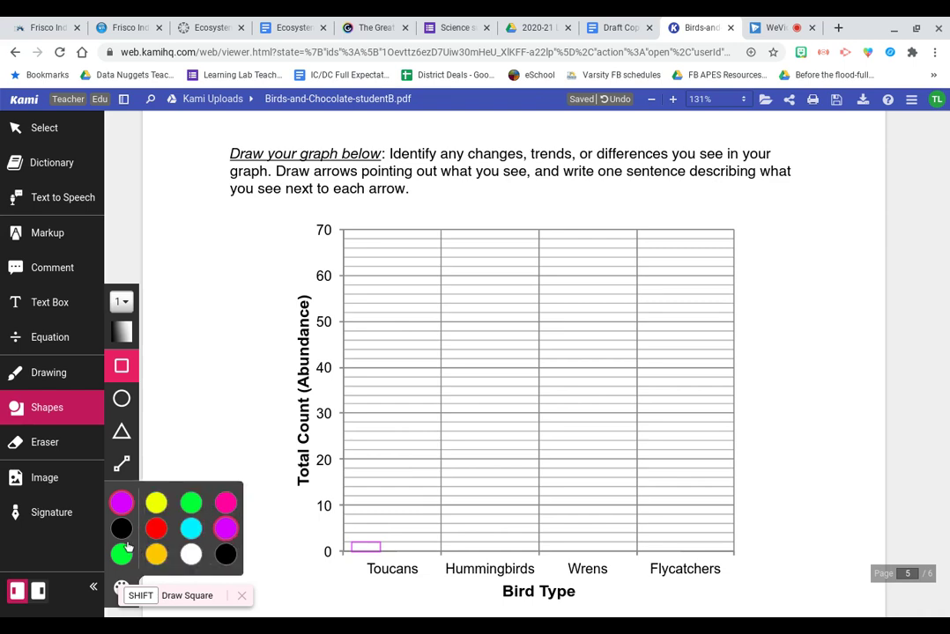
left_click(121, 587)
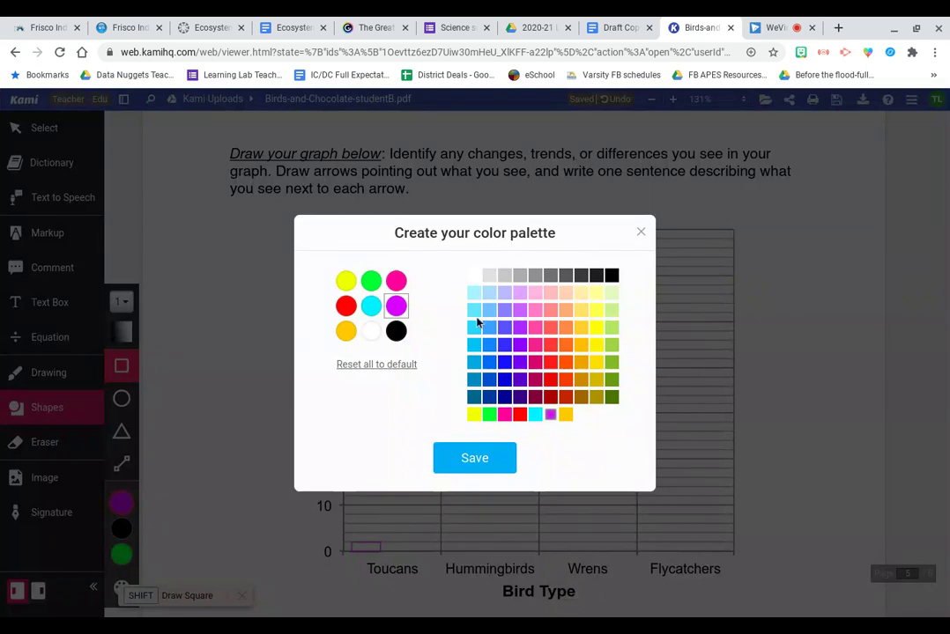
left_click(640, 232)
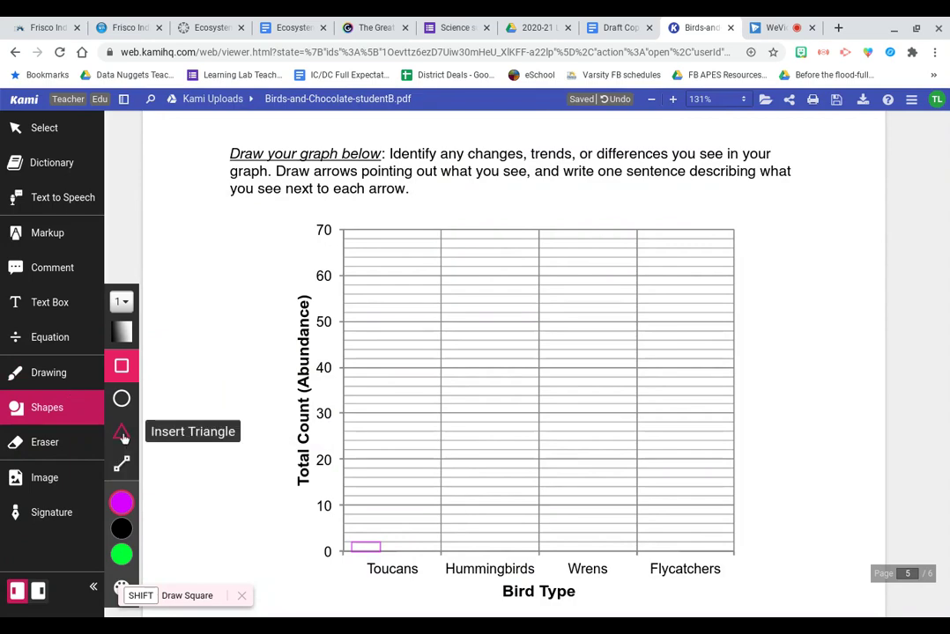
left_click(38, 591)
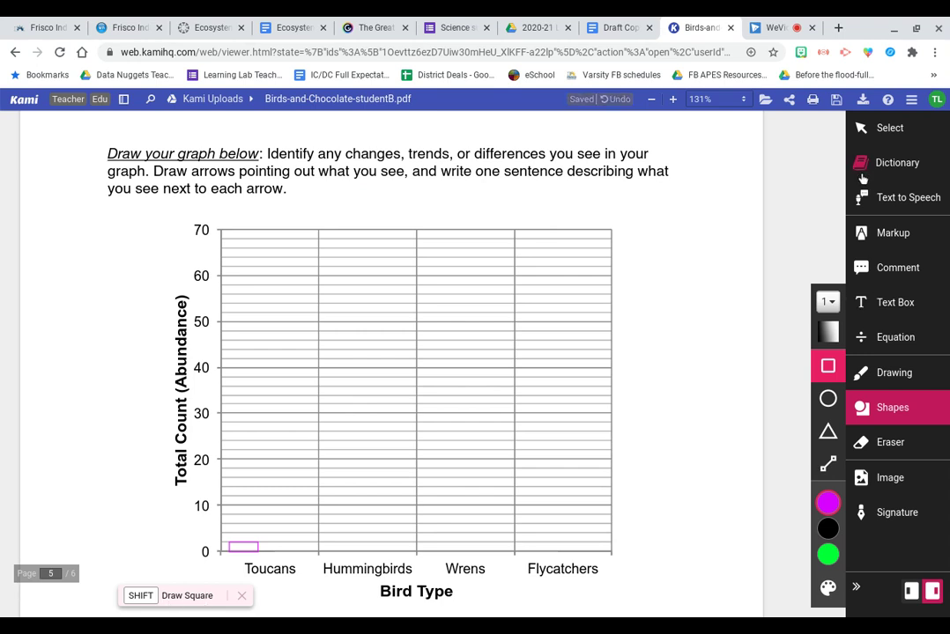
left_click(911, 591)
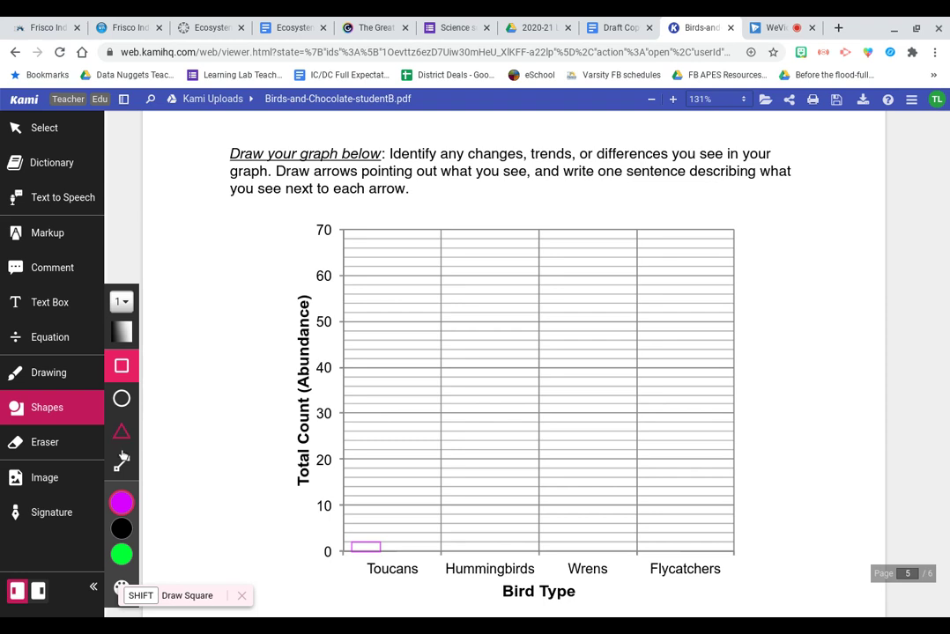
left_click_drag(383, 548, 410, 498)
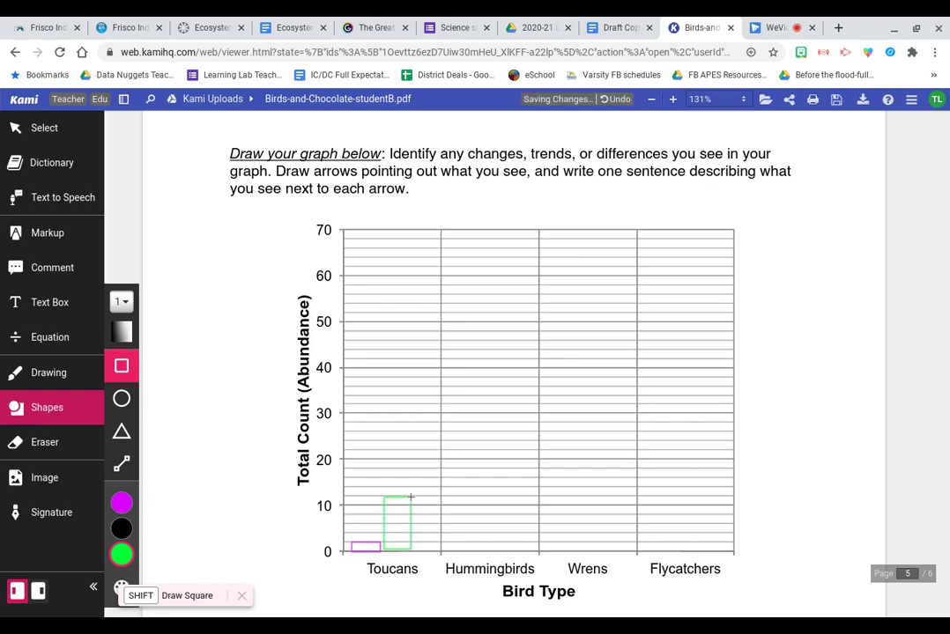
left_click_drag(409, 495, 401, 485)
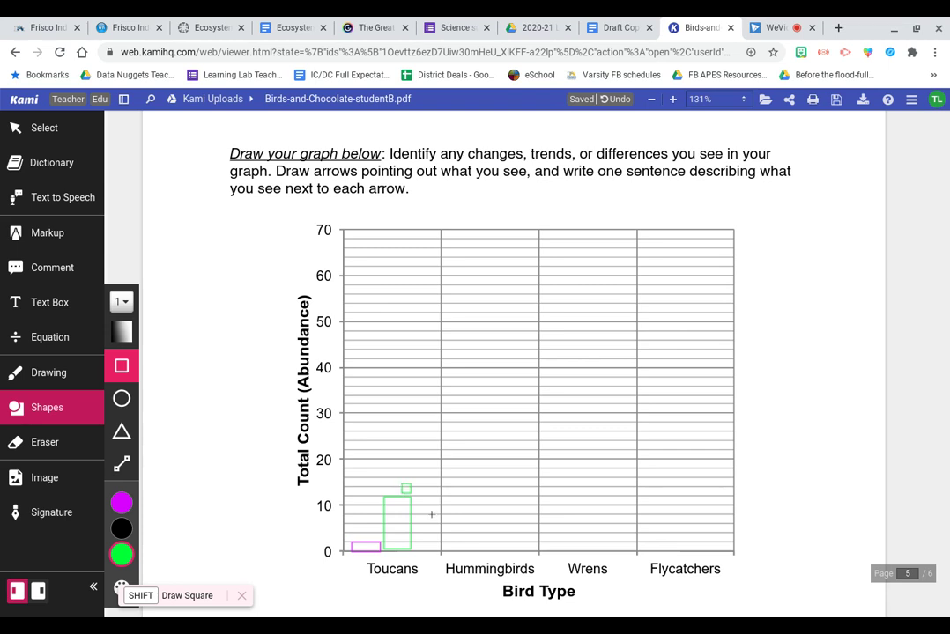
key("ctrl+z")
key("ctrl+z")
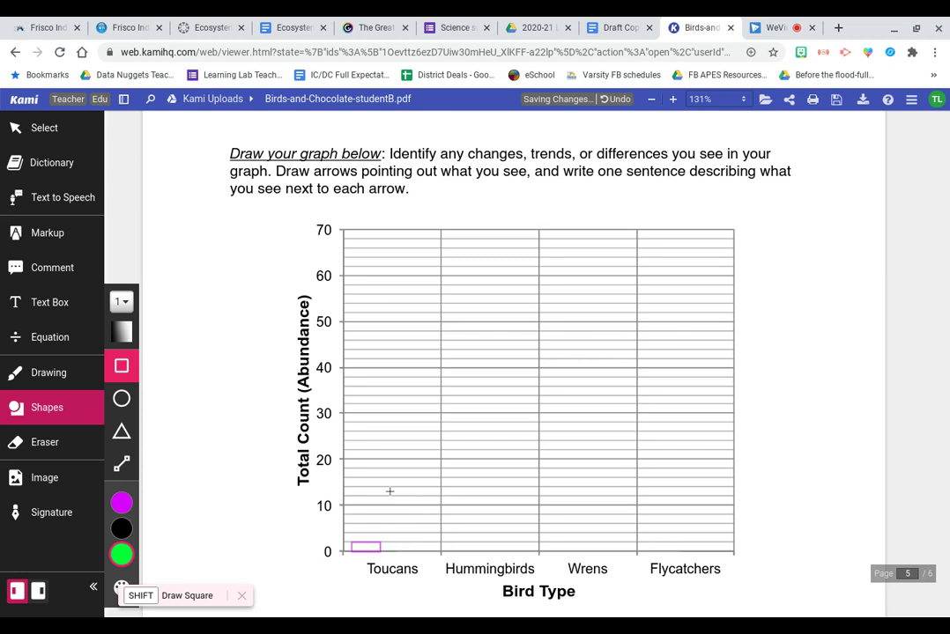
Draw a green rectangle from about 13 down to 0 beside the purple bar in the graph's Toucans column
left_click_drag(387, 489, 415, 553)
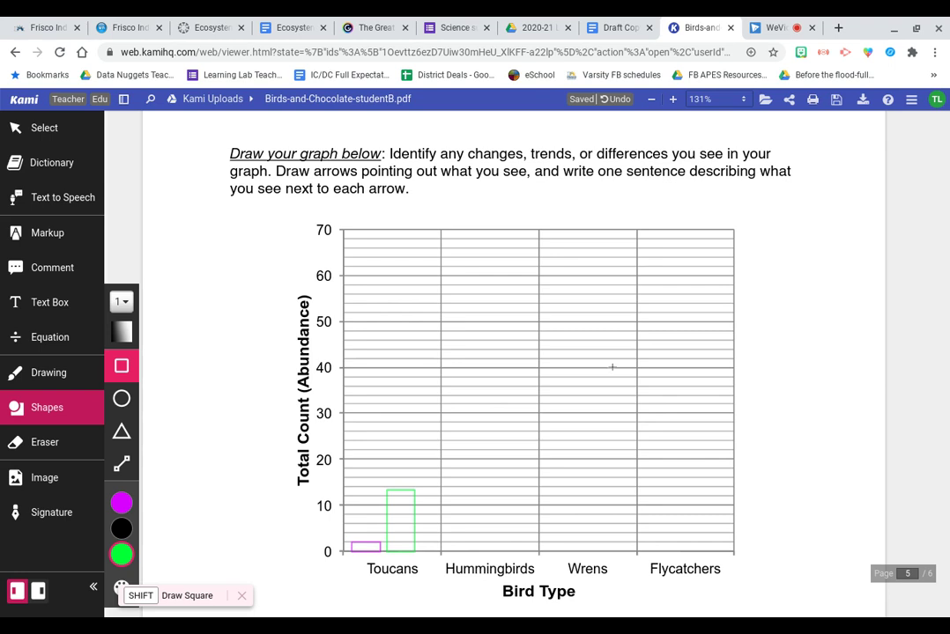
Add a green text label reading "rainforest" in the margin beside the graph
left_click(85, 302)
left_click(760, 392)
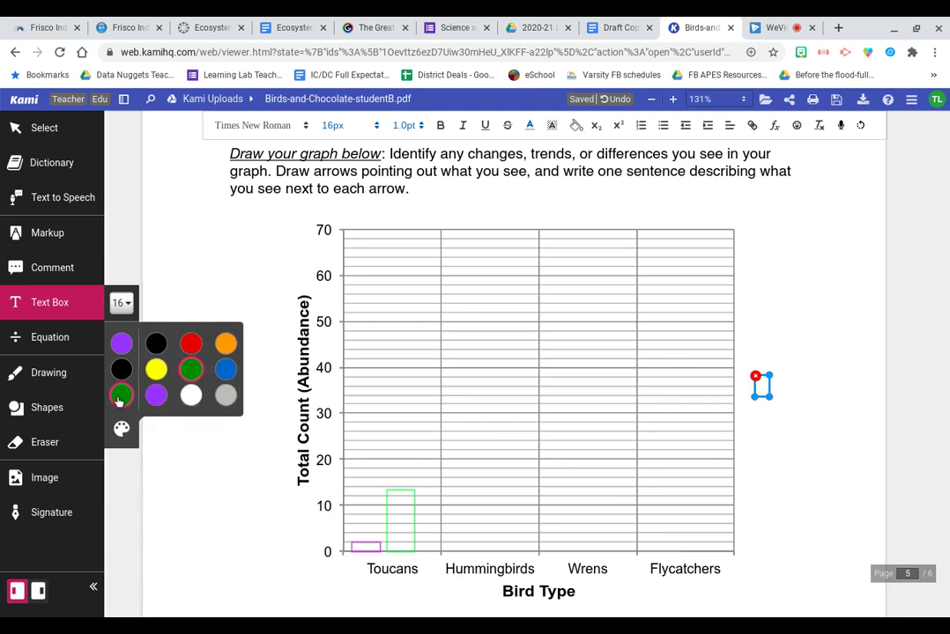
type("rain")
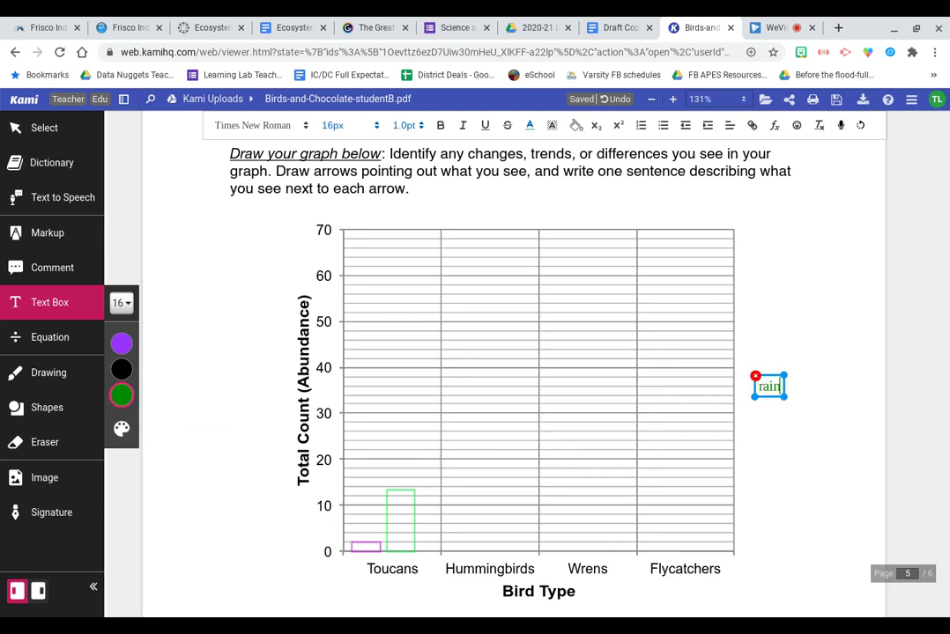
type("forest")
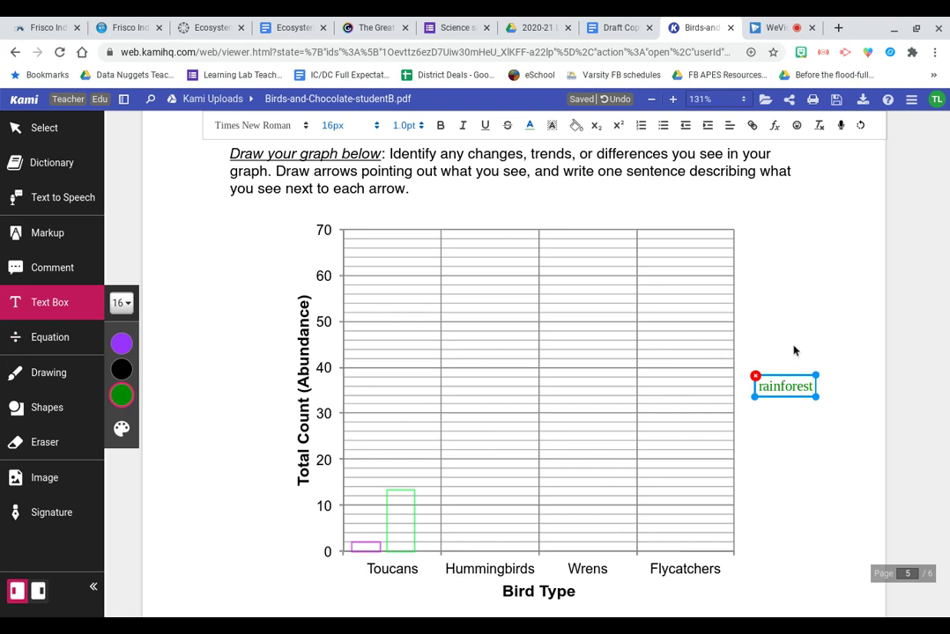
left_click(751, 360)
left_click(750, 360)
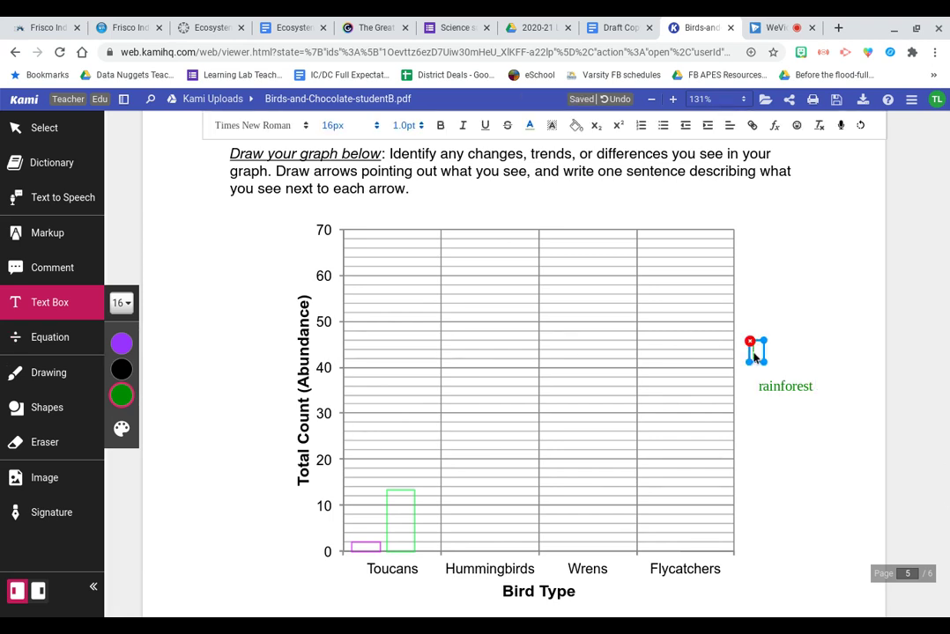
left_click(121, 396)
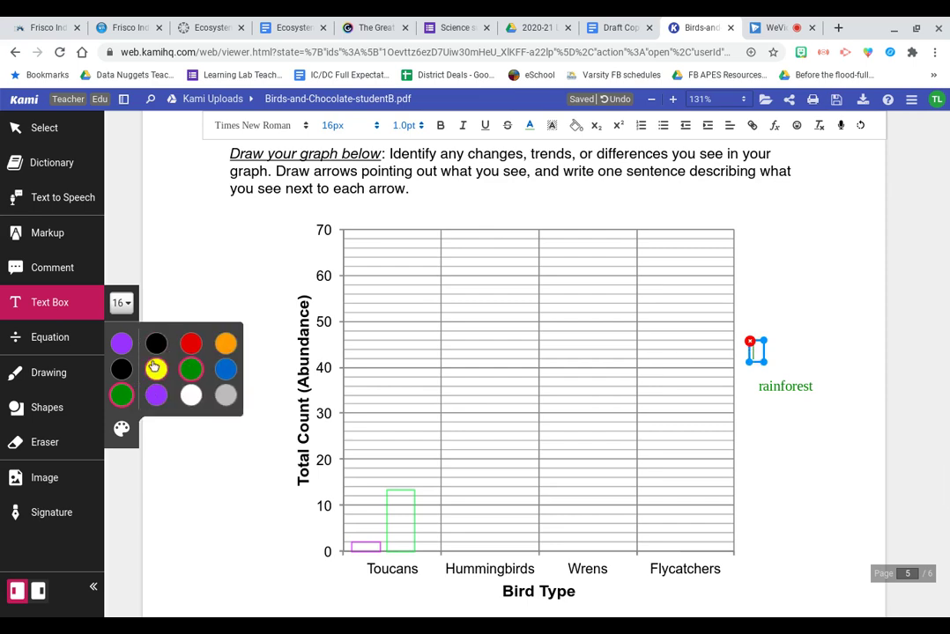
left_click(123, 429)
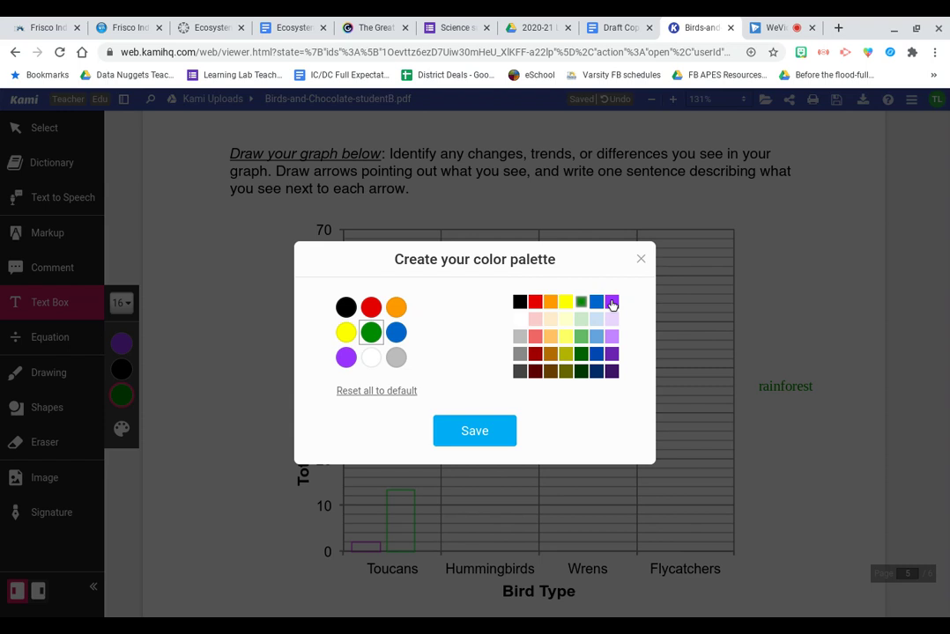
left_click(641, 259)
Add a blue text label reading "cacao" and place it directly above the "rainforest" label
mouse_move(122, 350)
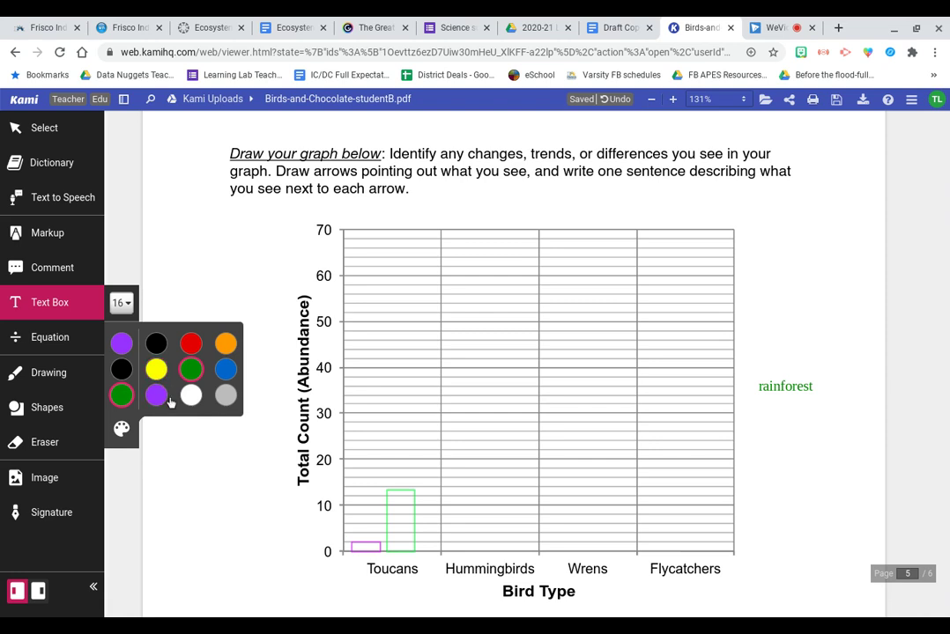
left_click(225, 369)
left_click(753, 372)
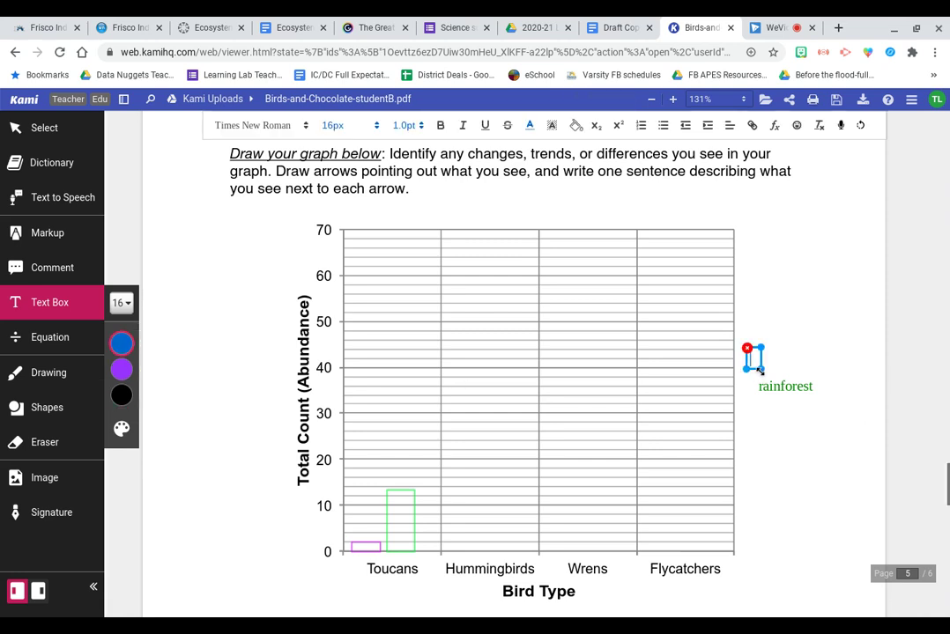
type("cacoa")
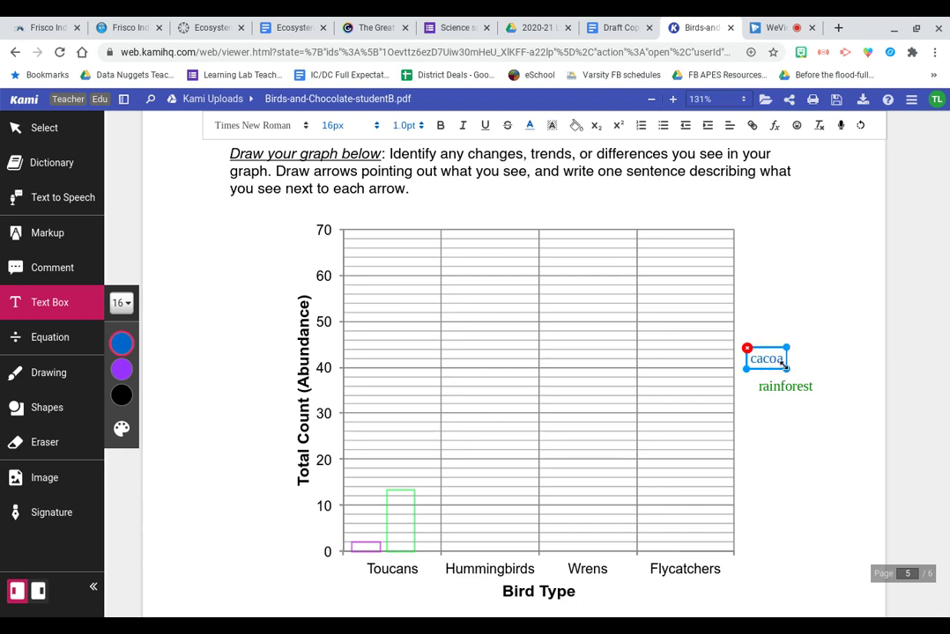
key("BackSpace")
key("BackSpace")
type("ao")
left_click_drag(765, 347, 770, 356)
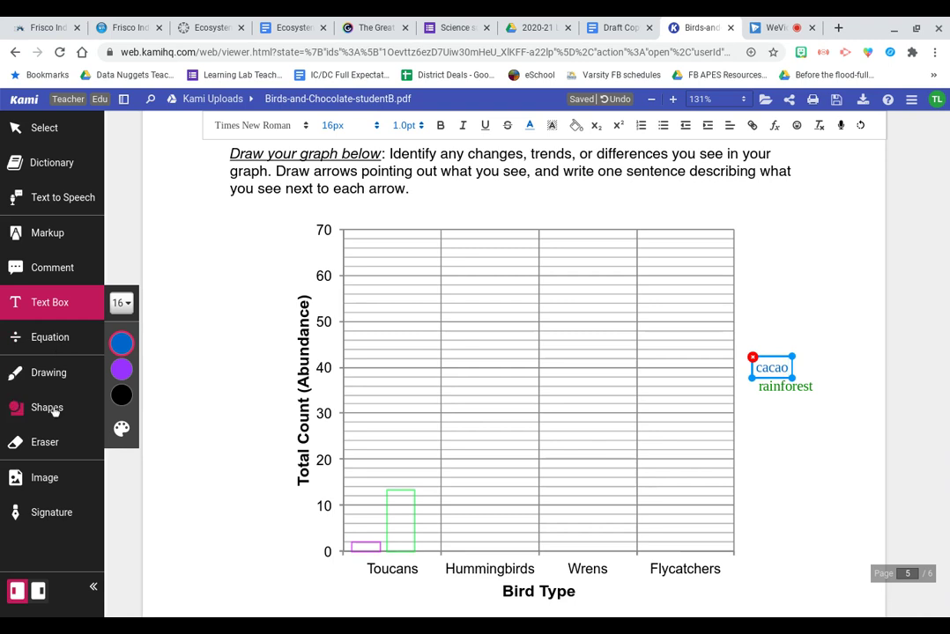
Set the rectangle color to blue and draw a blue rectangle from about 2 down to 0 over the purple Toucans bar
left_click(49, 375)
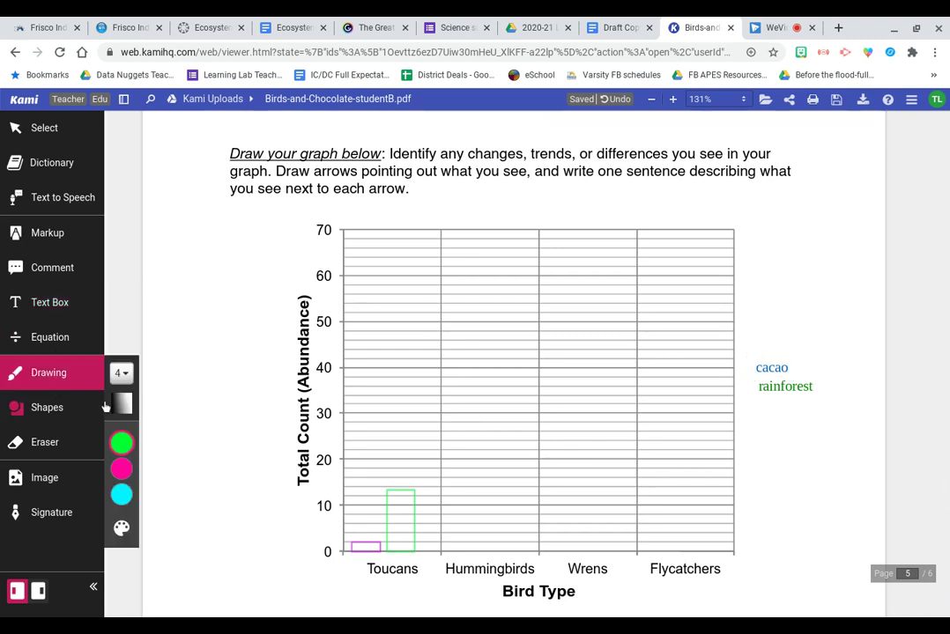
left_click(46, 410)
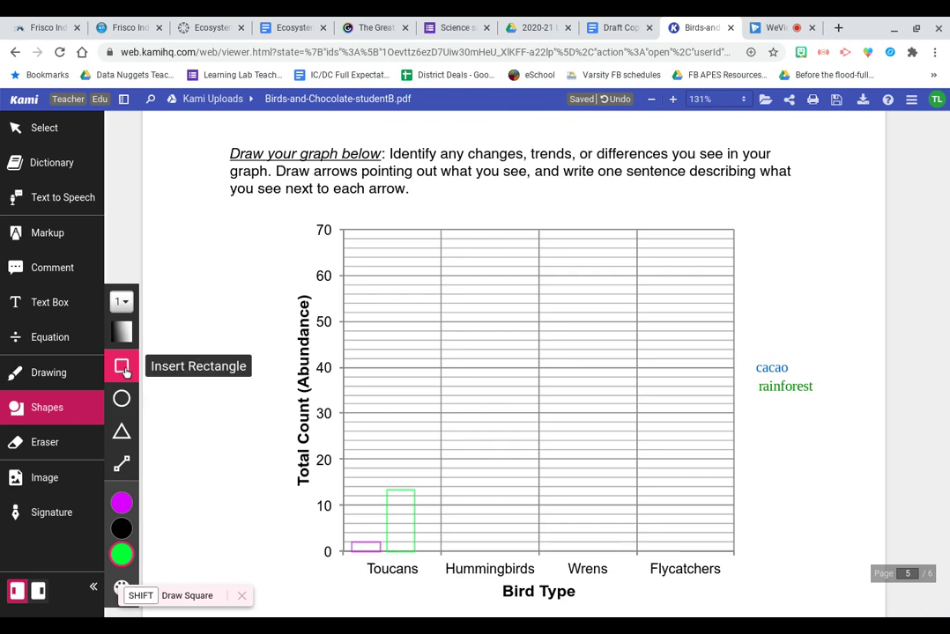
mouse_move(121, 520)
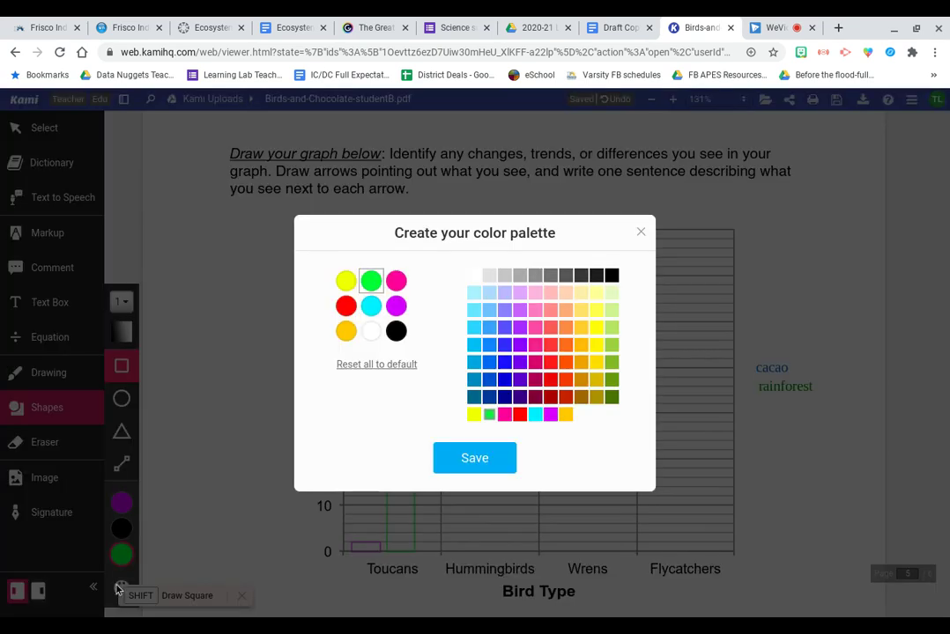
left_click(122, 589)
left_click(504, 362)
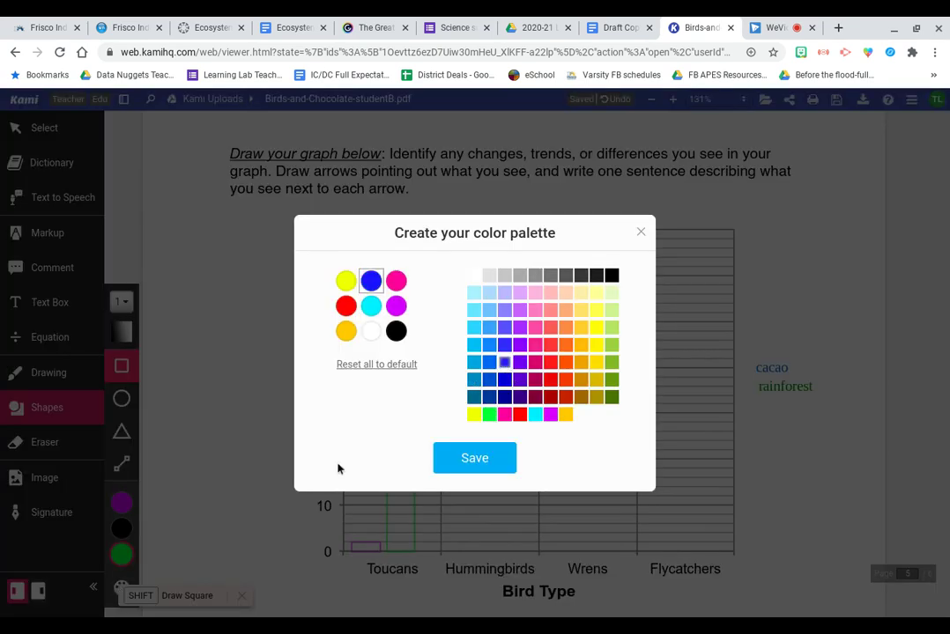
left_click(401, 504)
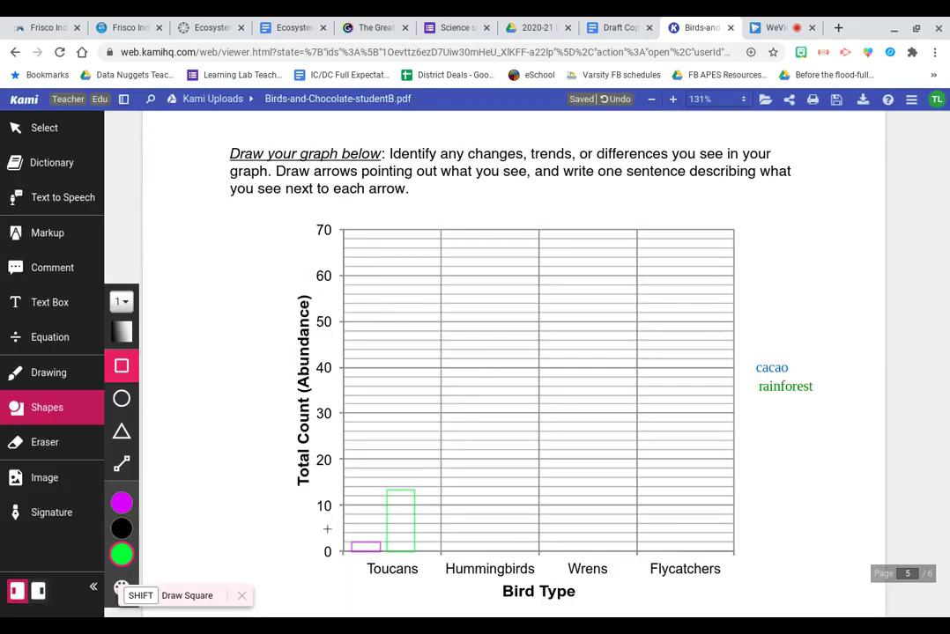
left_click(353, 541)
mouse_move(121, 502)
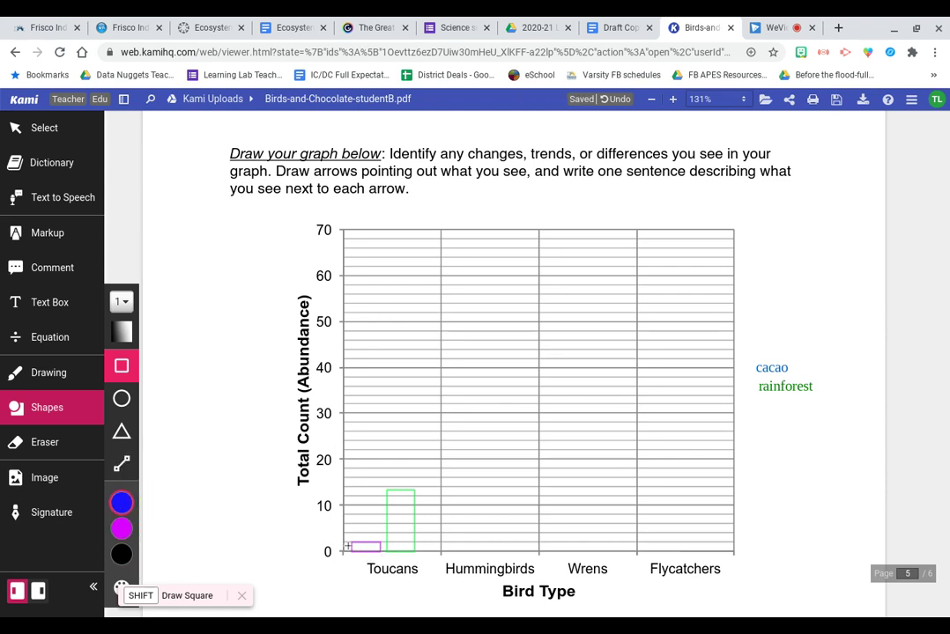
left_click_drag(352, 541, 381, 552)
Check the Cacao and Rainforest counts for Hummingbirds in the Total Count table and return toward the graph
scroll(439, 430, "up", 10)
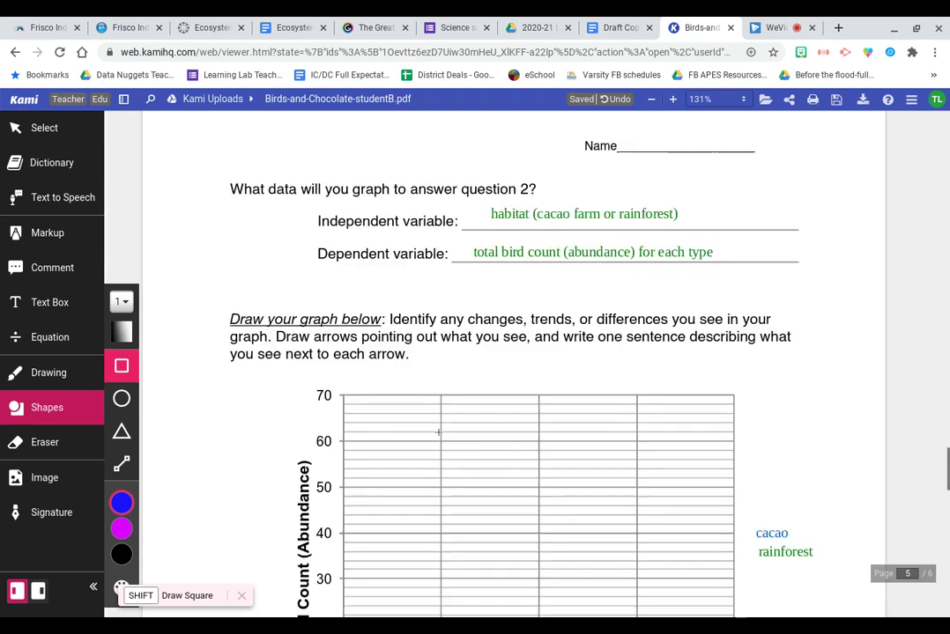
scroll(439, 430, "down", 1)
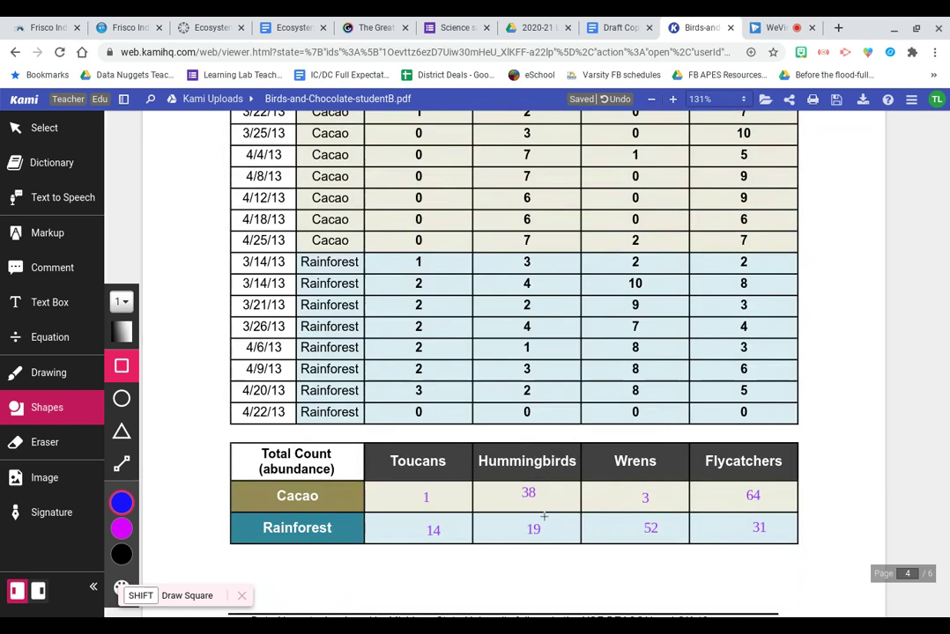
scroll(541, 521, "down", 4)
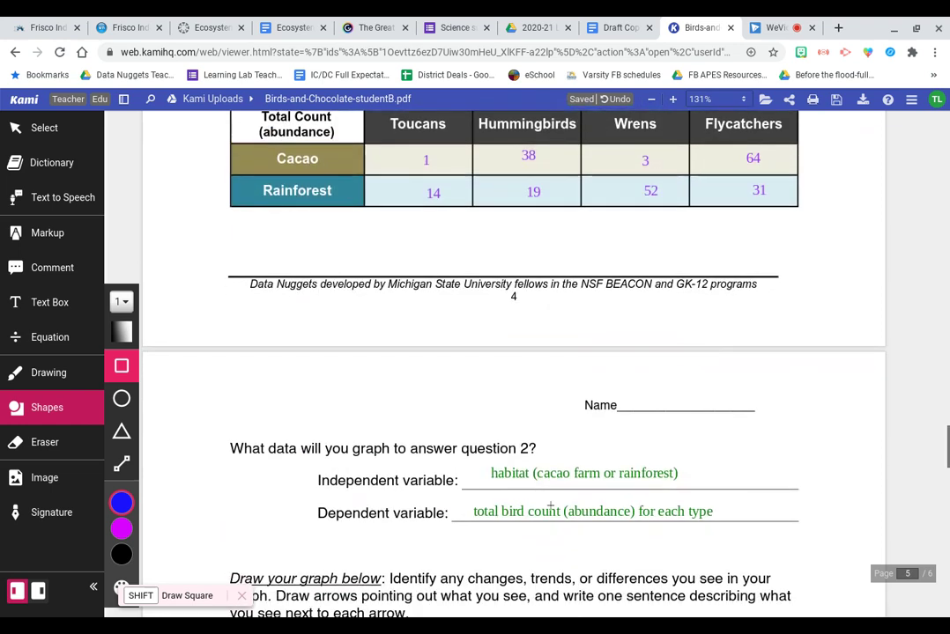